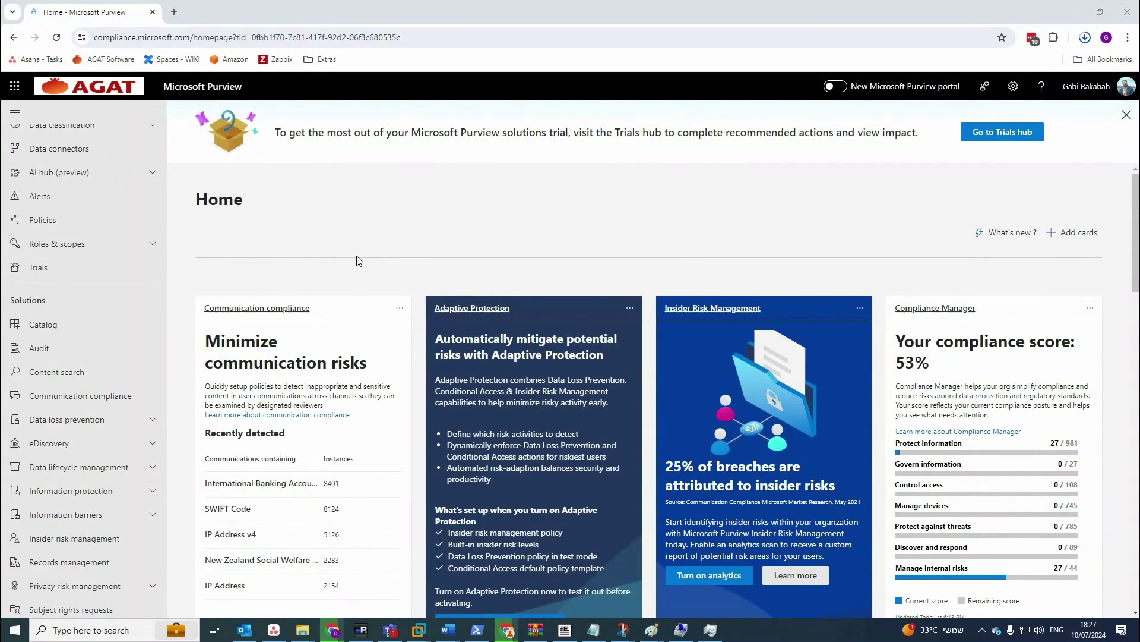
- Go to eDiscovery (Premium) and show the Cases tab with its four active cases
click(153, 443)
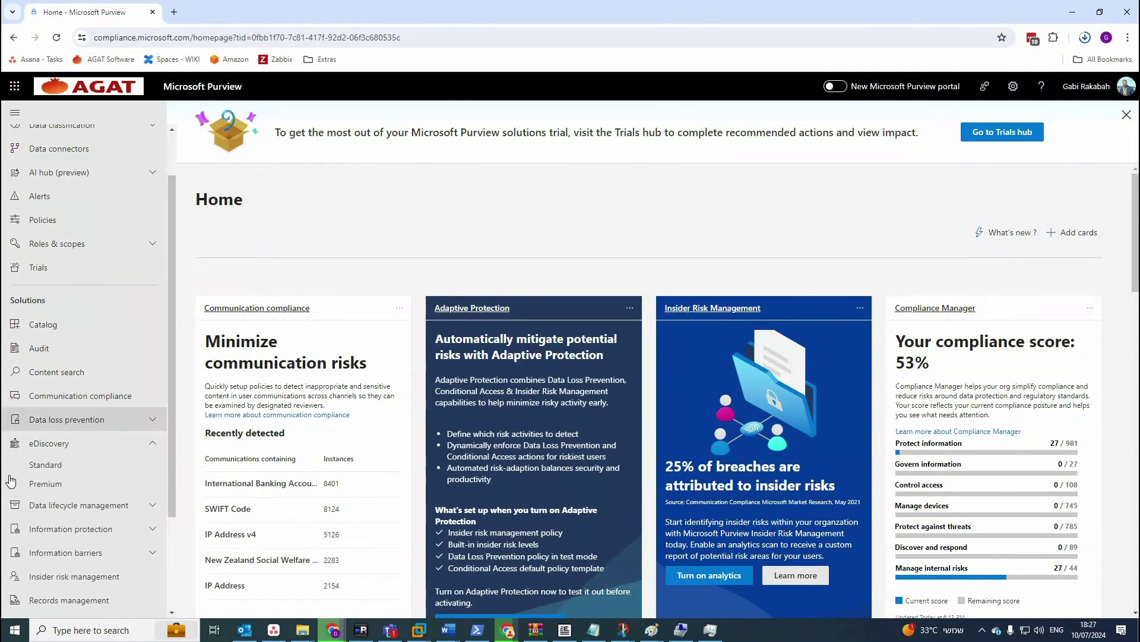
click(43, 483)
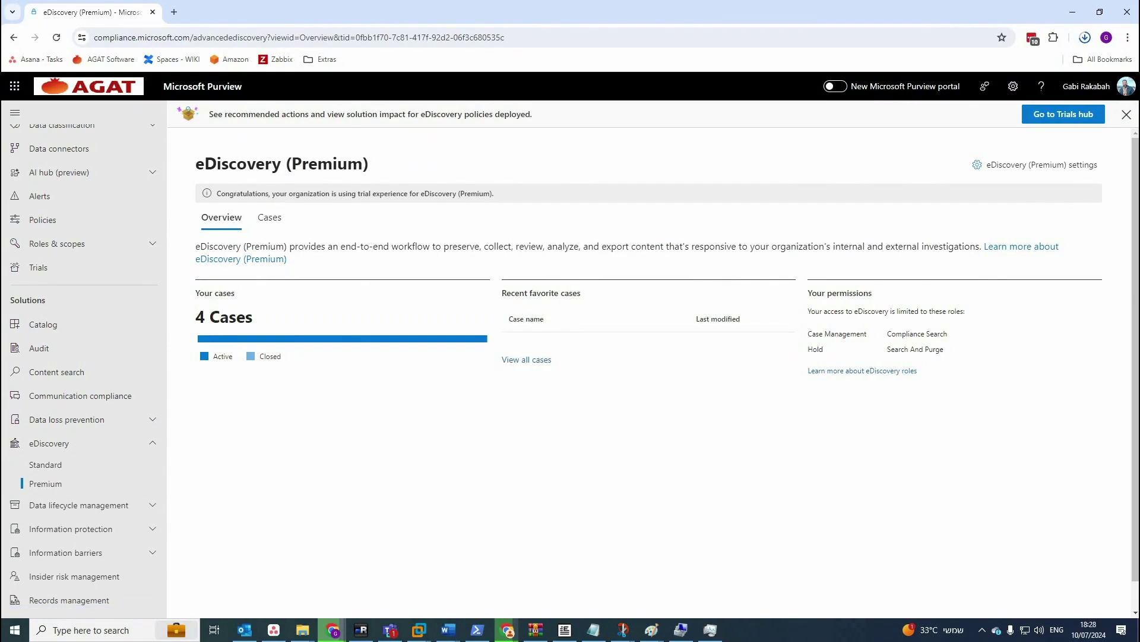
click(270, 218)
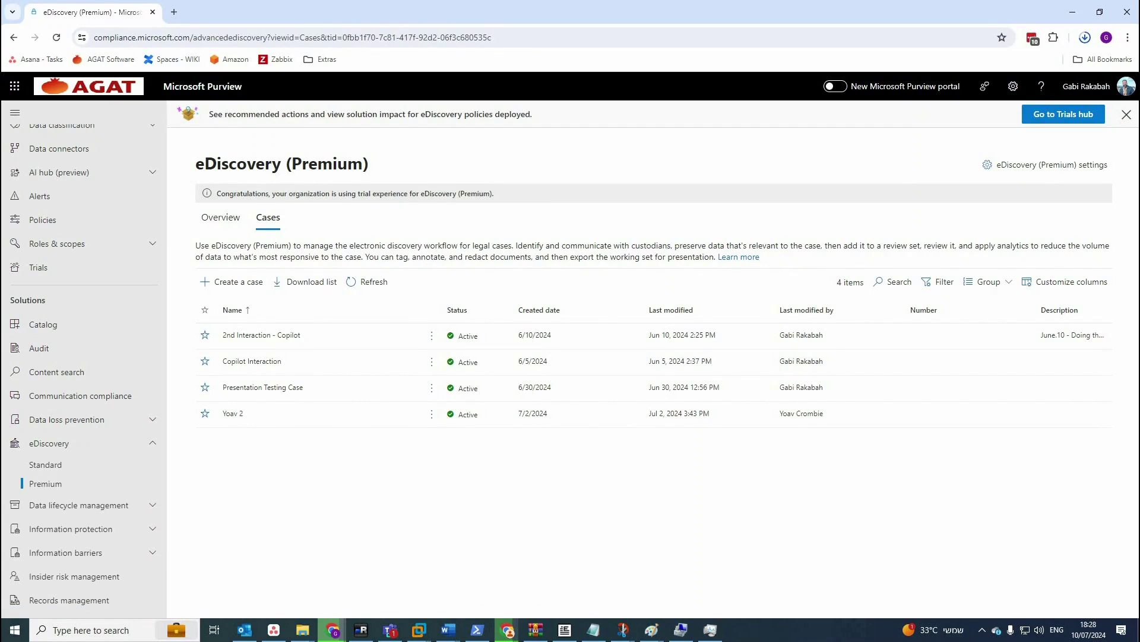
- Start a new case named 'Recording Test - Copilot' and continue to the members and settings page
click(245, 282)
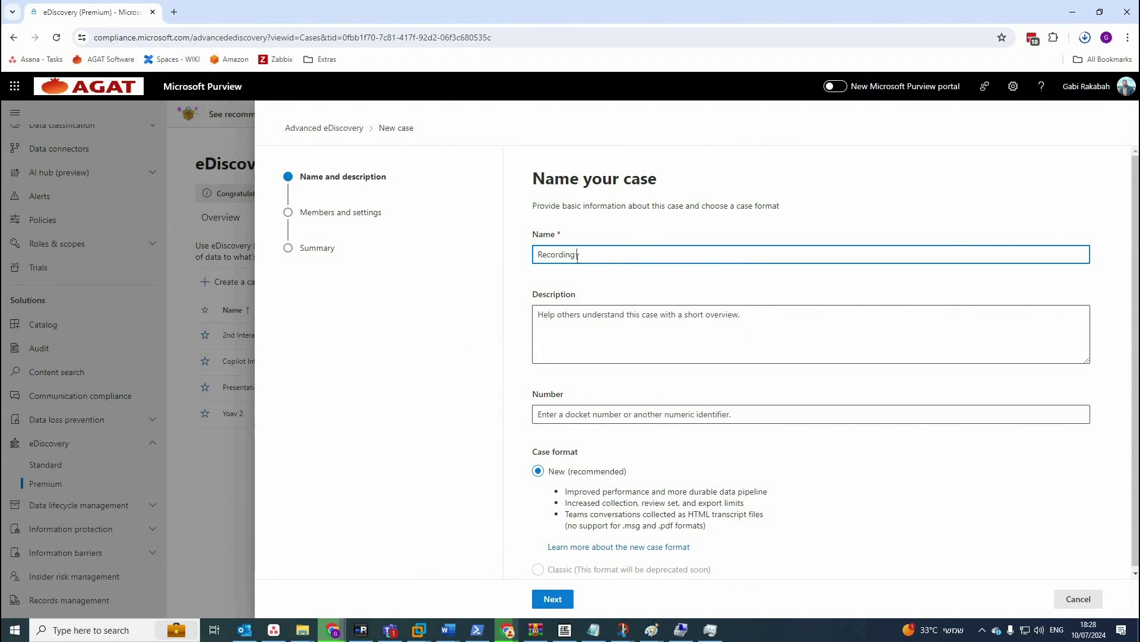
text(Recording Test -)
text(Copilot)
click(700, 358)
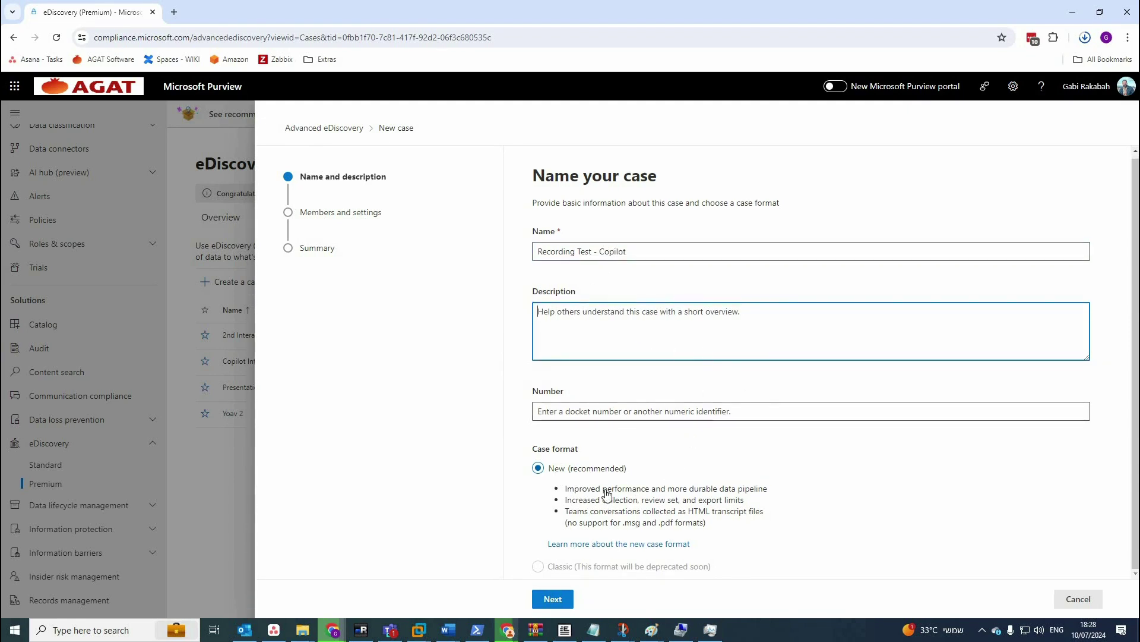
click(569, 600)
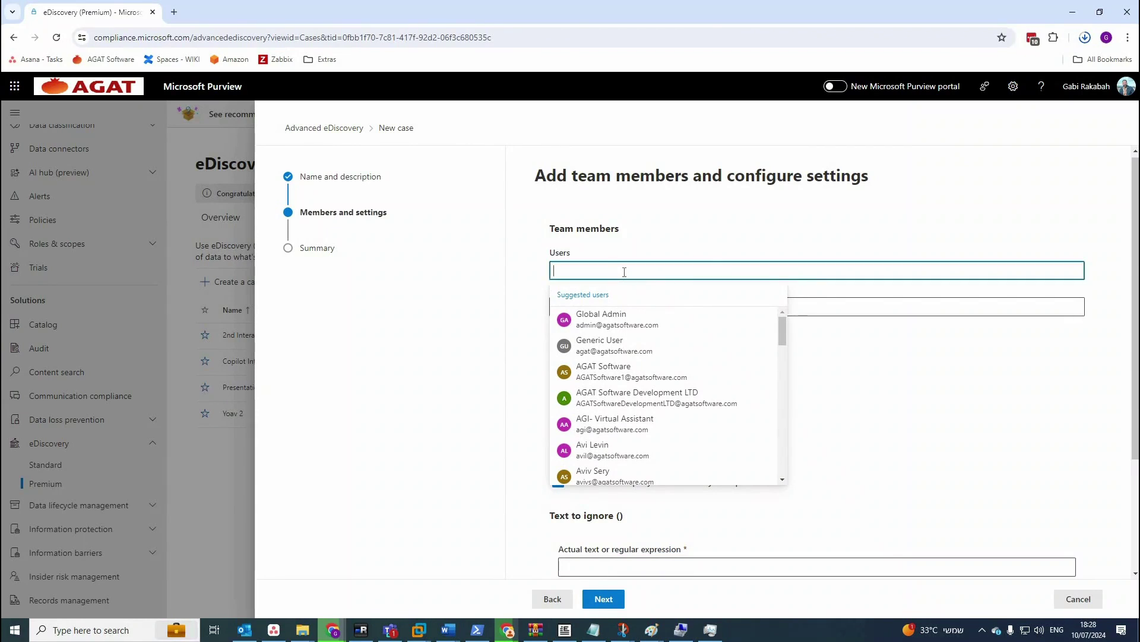
- Add the suggested 'agi' account as team member, submit the case, and open its Overview
text(agi)
click(615, 321)
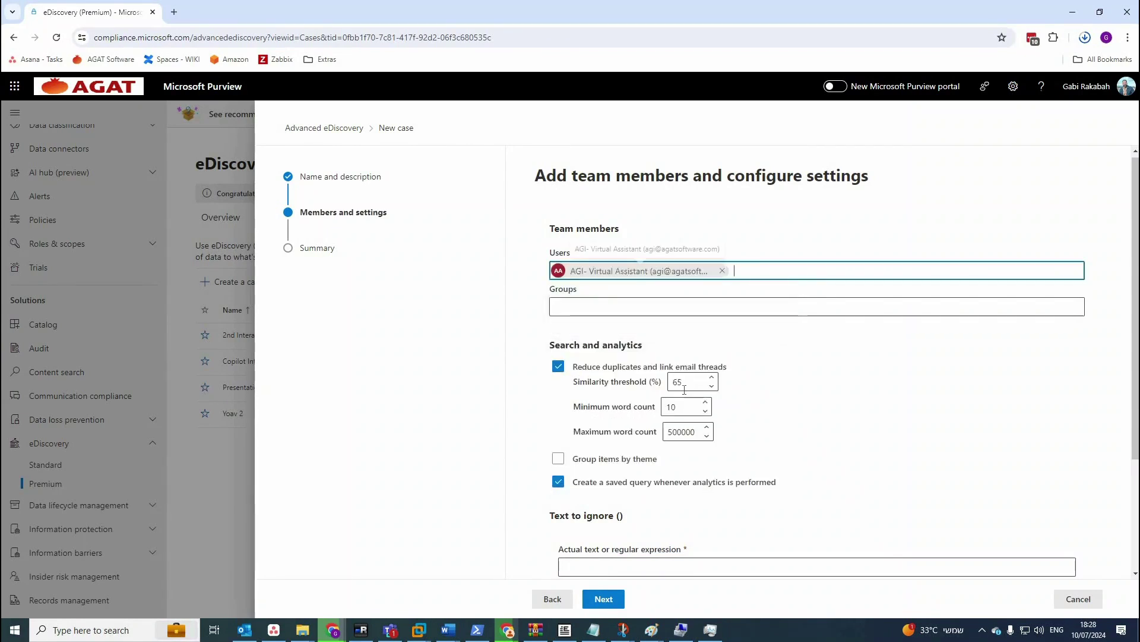
scroll(773, 482, down, 3)
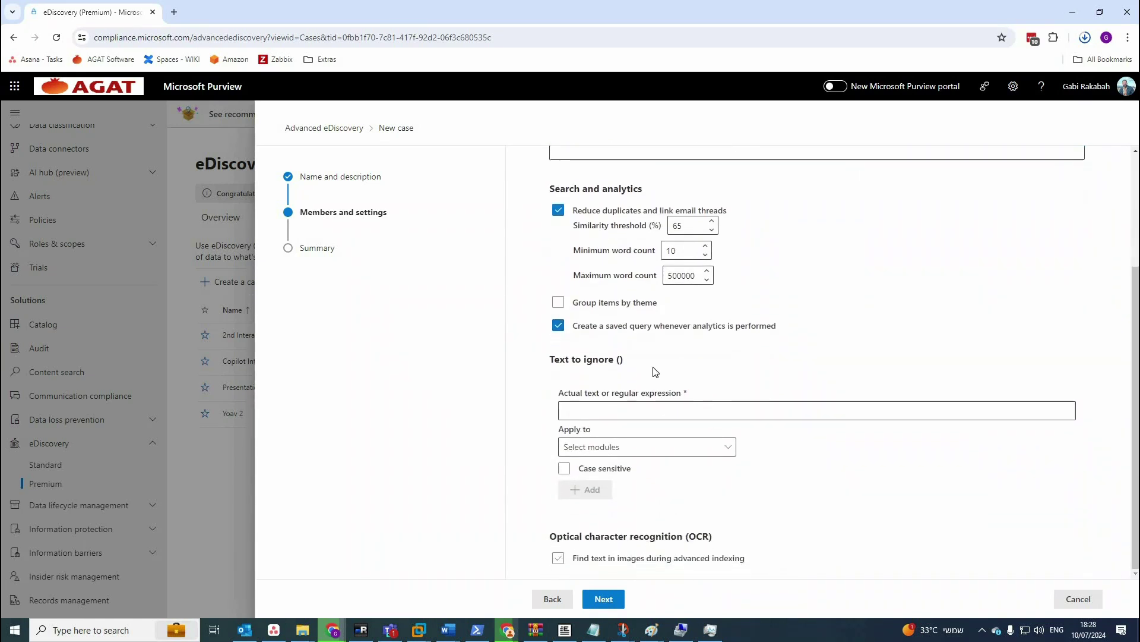
click(604, 598)
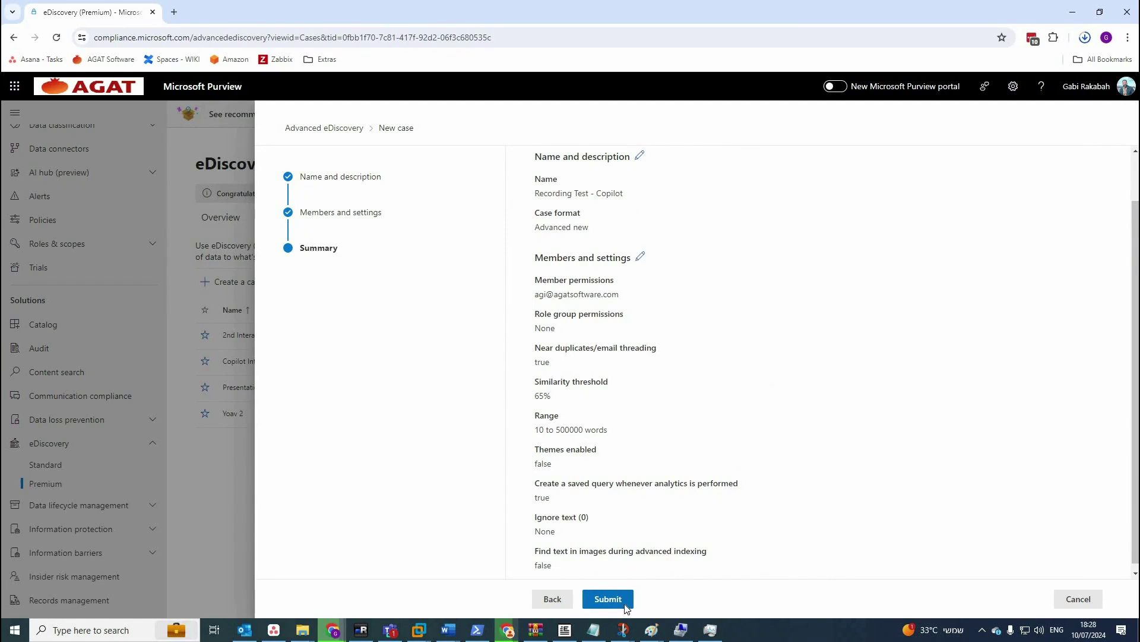
click(625, 606)
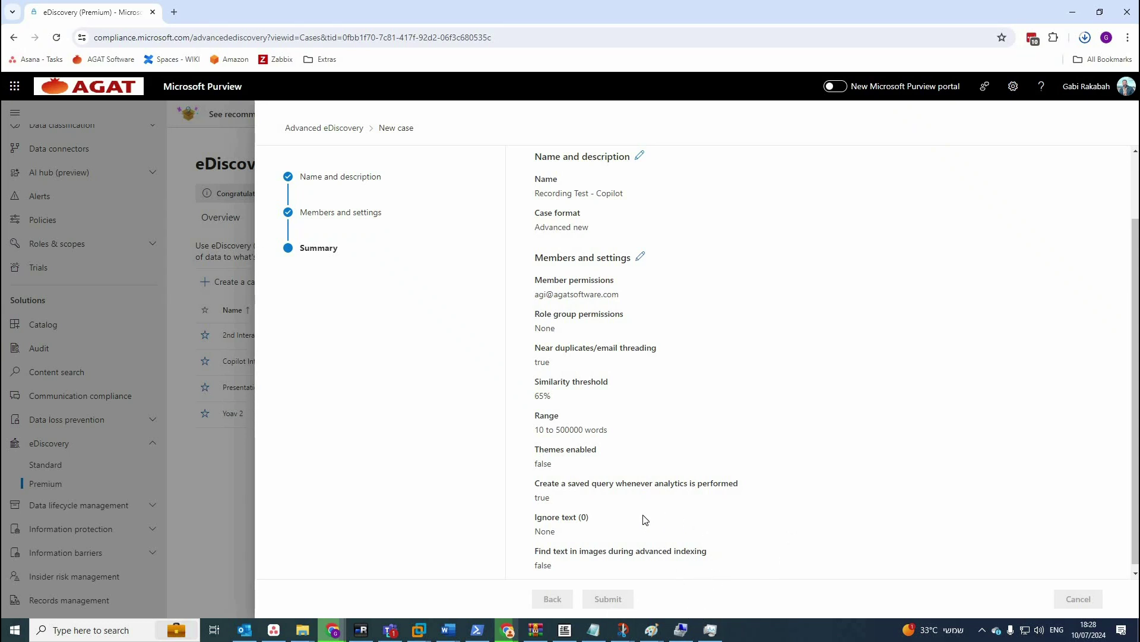
key(Return)
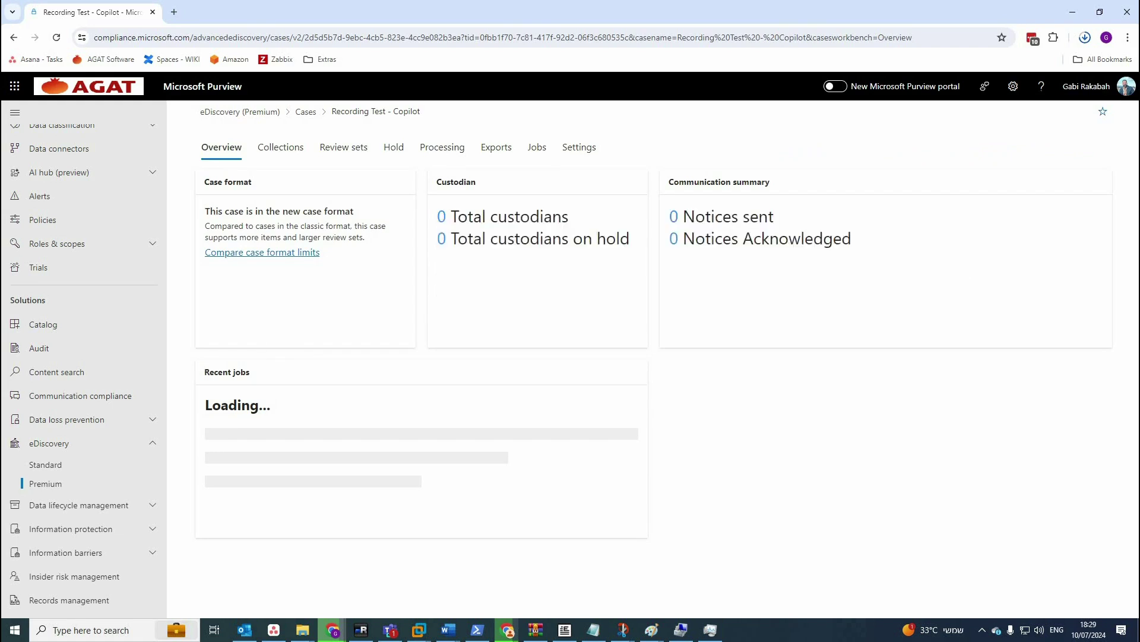
- From the Collections tab, begin a new collection named 'Collection Test - Copilot'
click(283, 156)
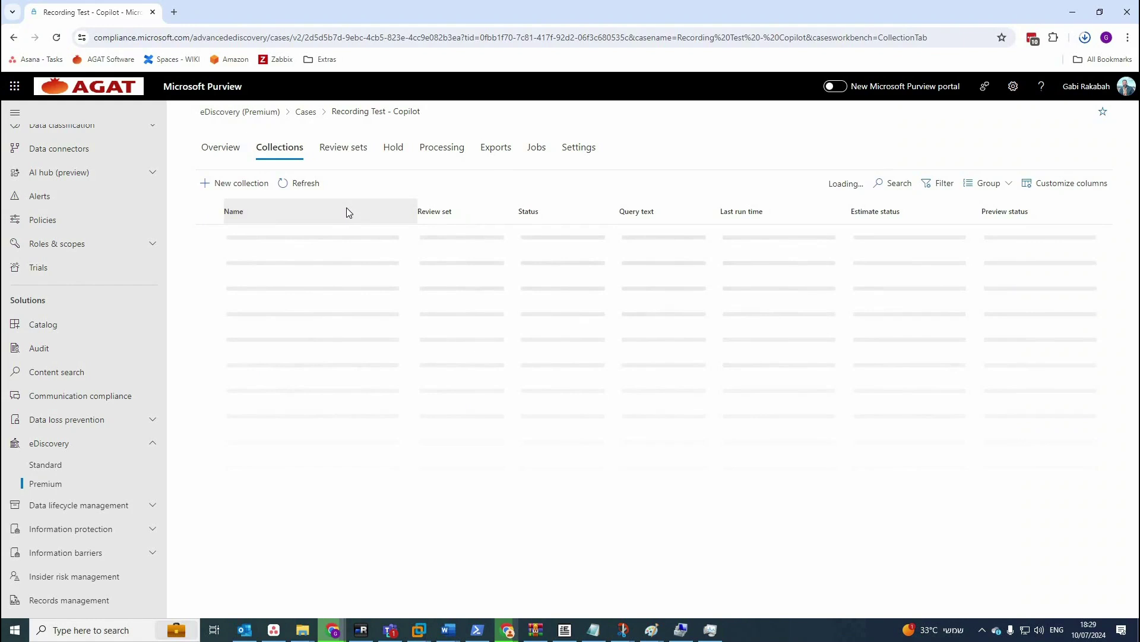
click(252, 191)
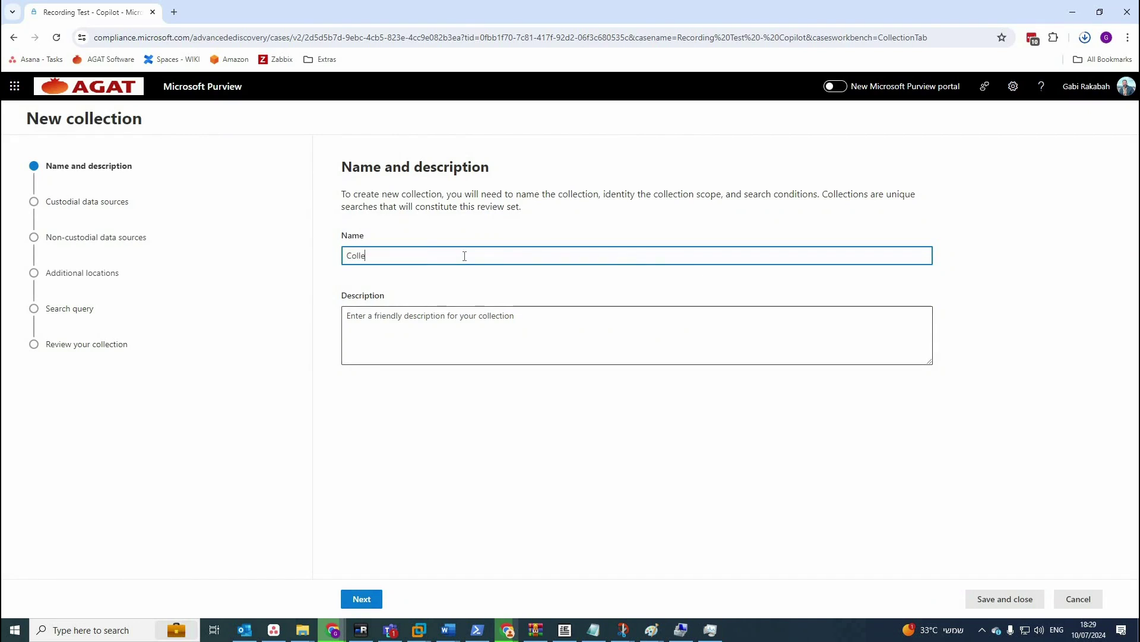
text(Collection Test - Copi)
text(lot)
key(Tab)
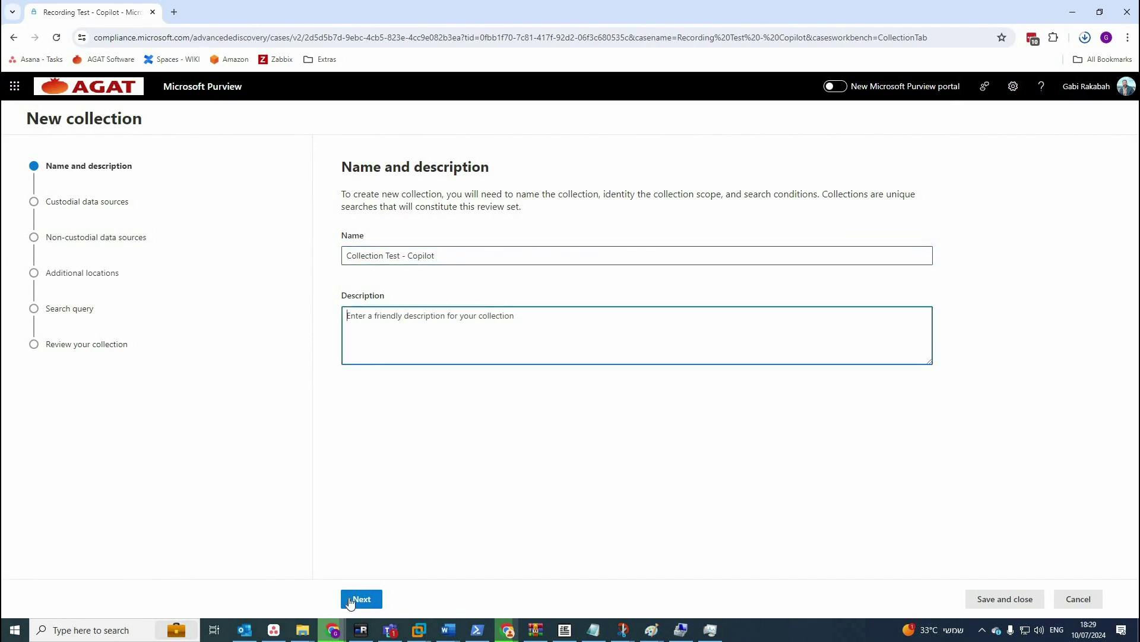
- Select all custodians as data sources and skip the non-custodial sources
click(350, 600)
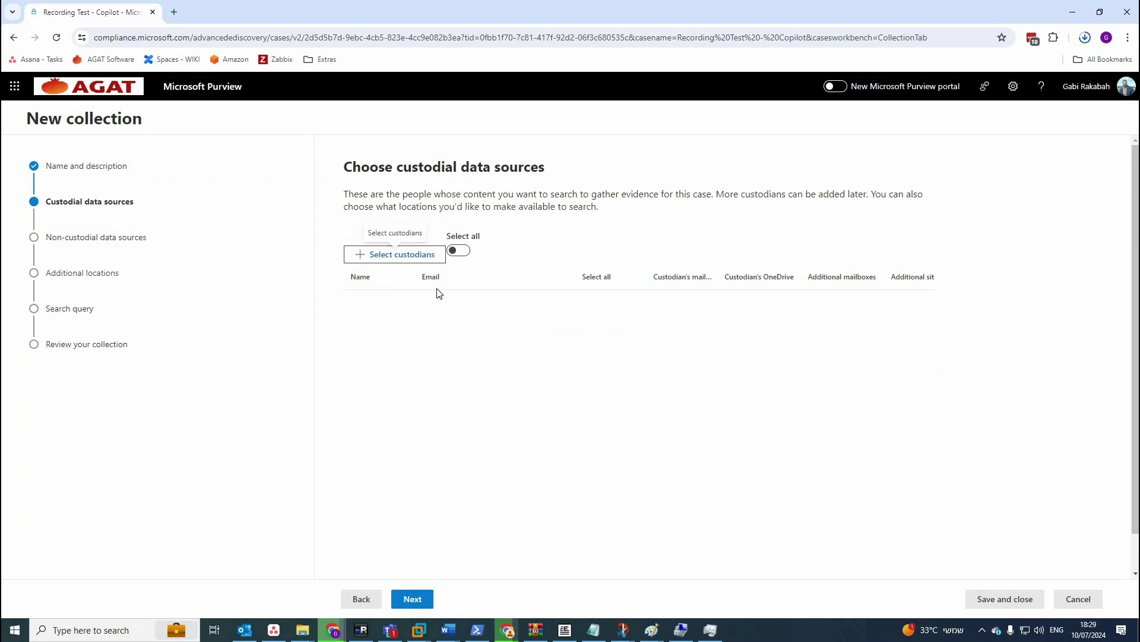
click(458, 251)
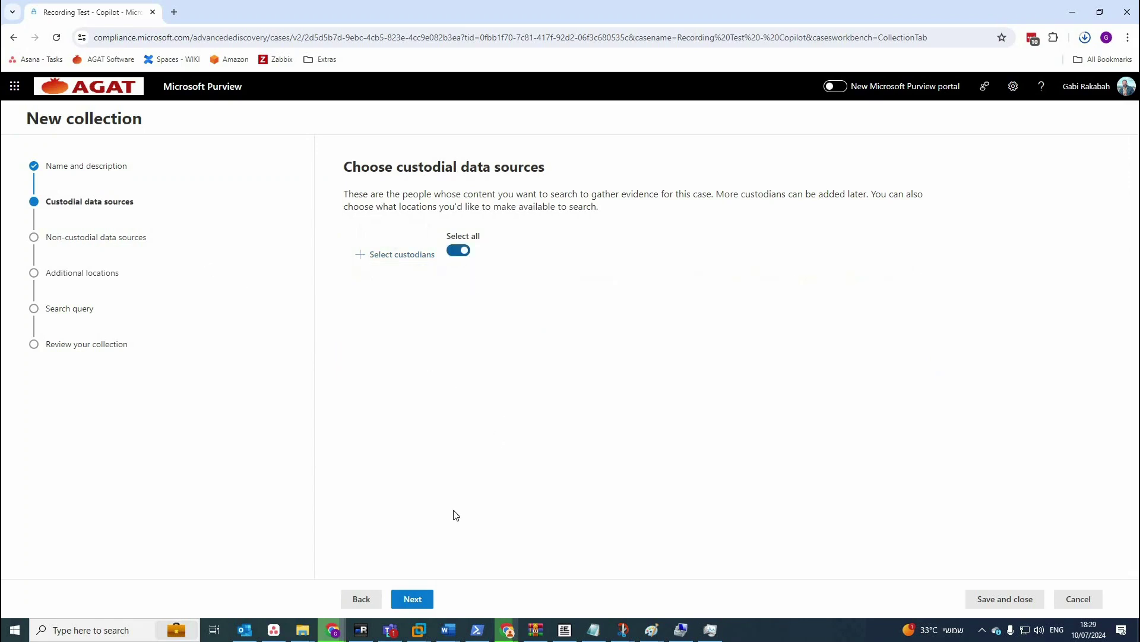
click(411, 598)
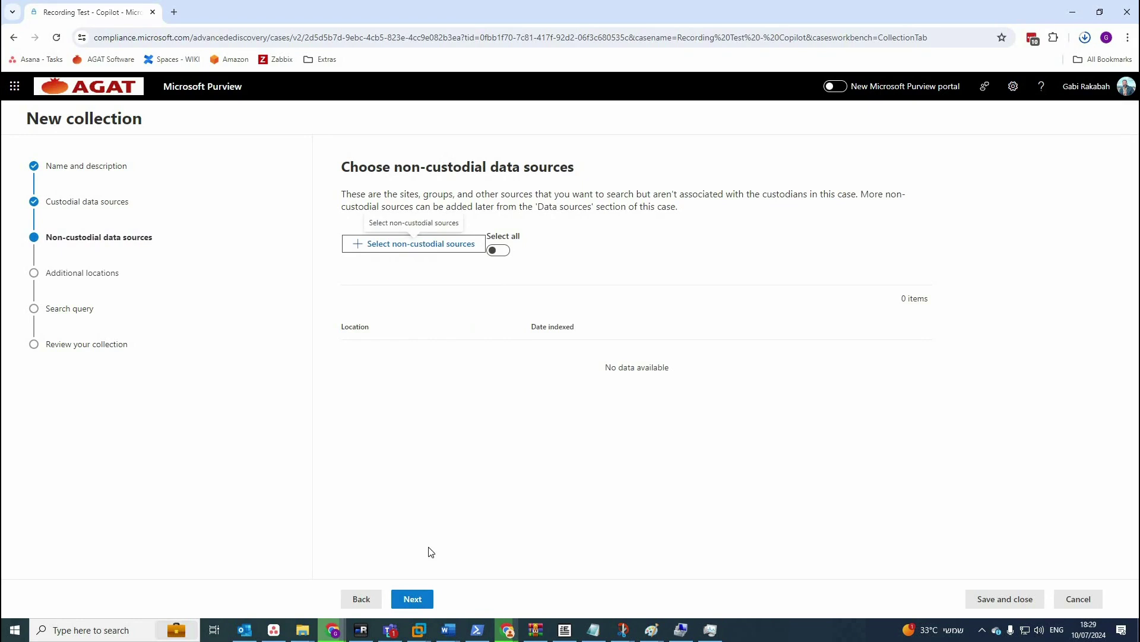
click(414, 598)
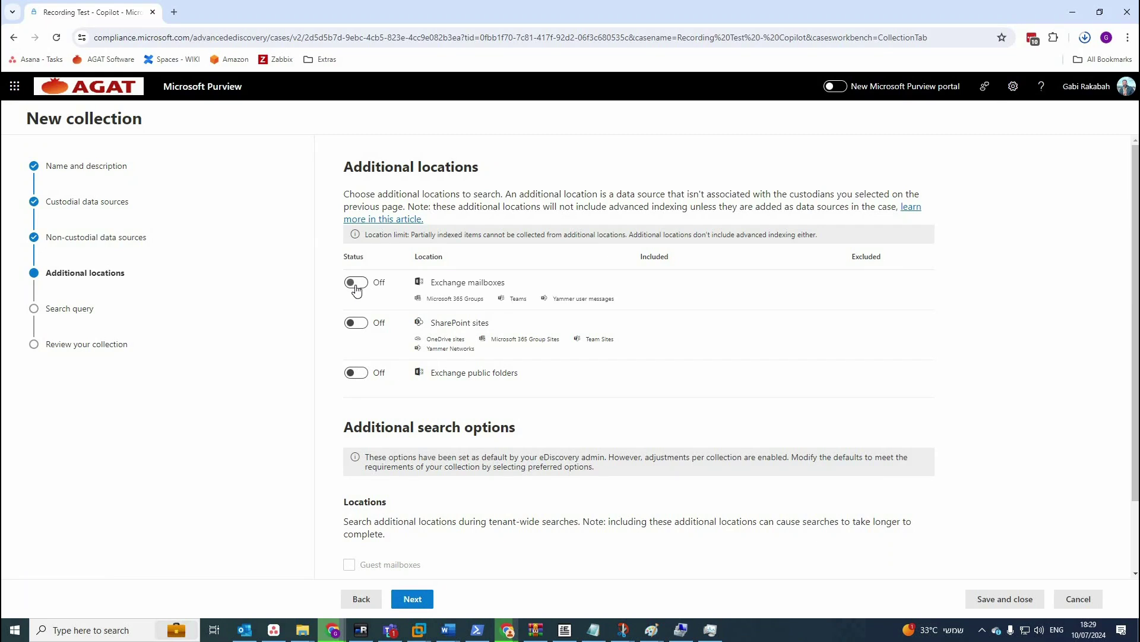
- Include all Exchange mailboxes as an additional location and advance to the search query step
click(356, 283)
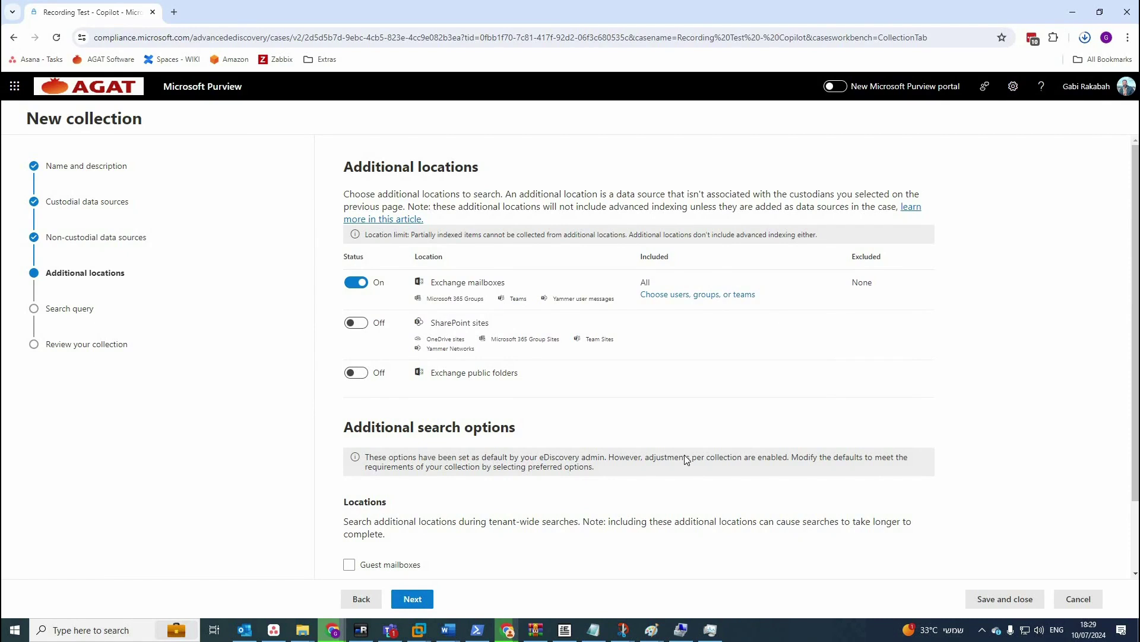
scroll(539, 445, down, 2)
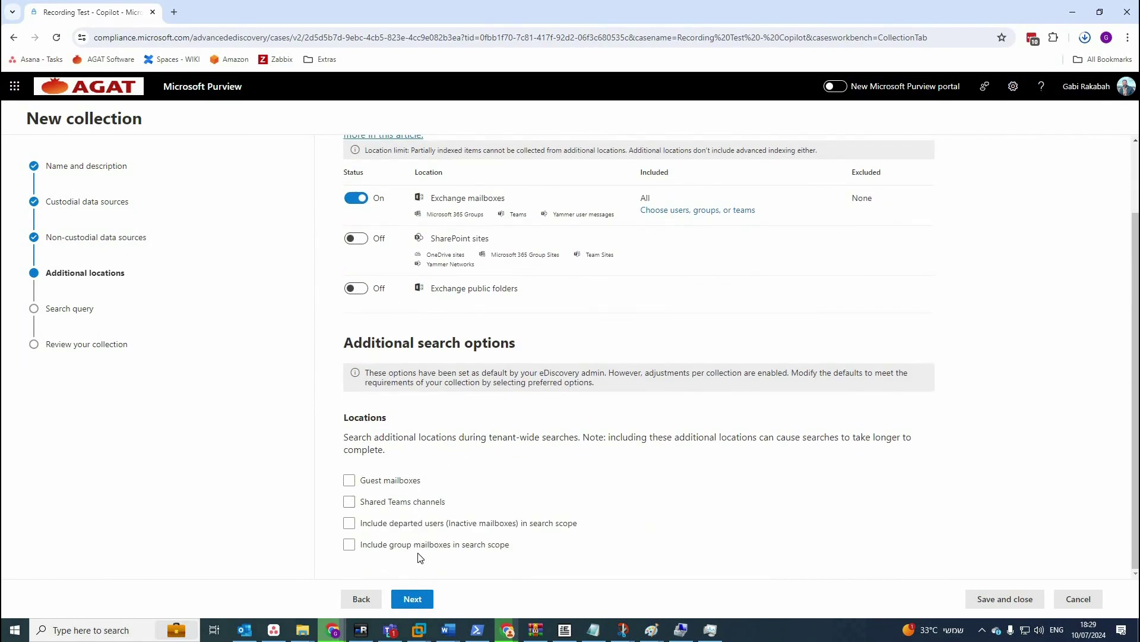
click(415, 602)
click(414, 600)
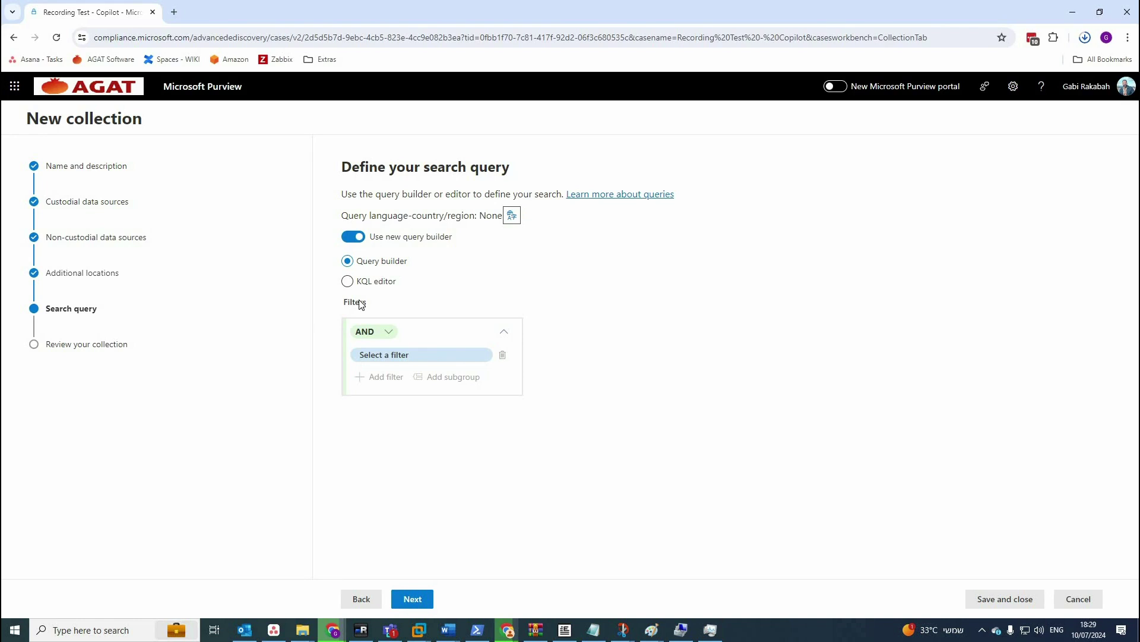
- Add a Type filter to the collection's search query
click(408, 356)
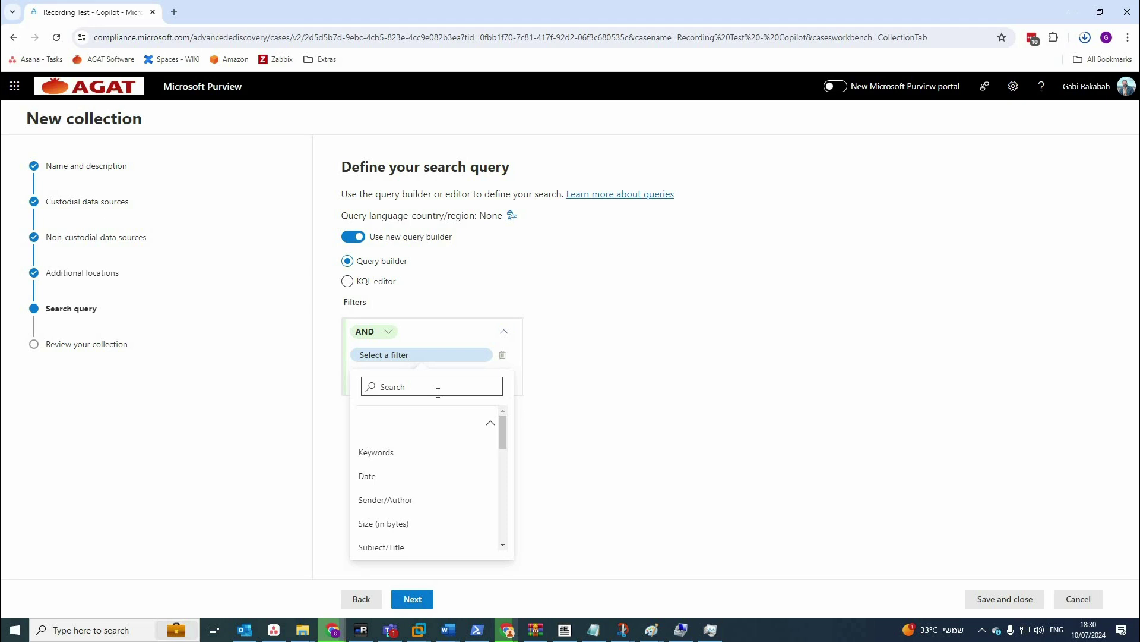
text(type)
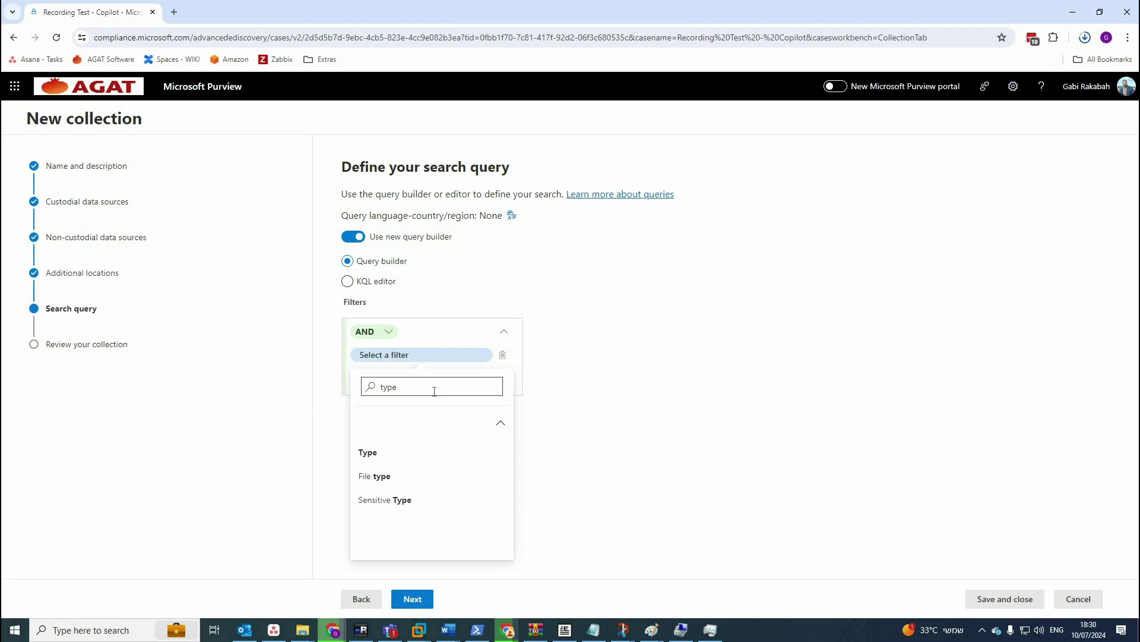
key(ctrl+a)
key(BackSpace)
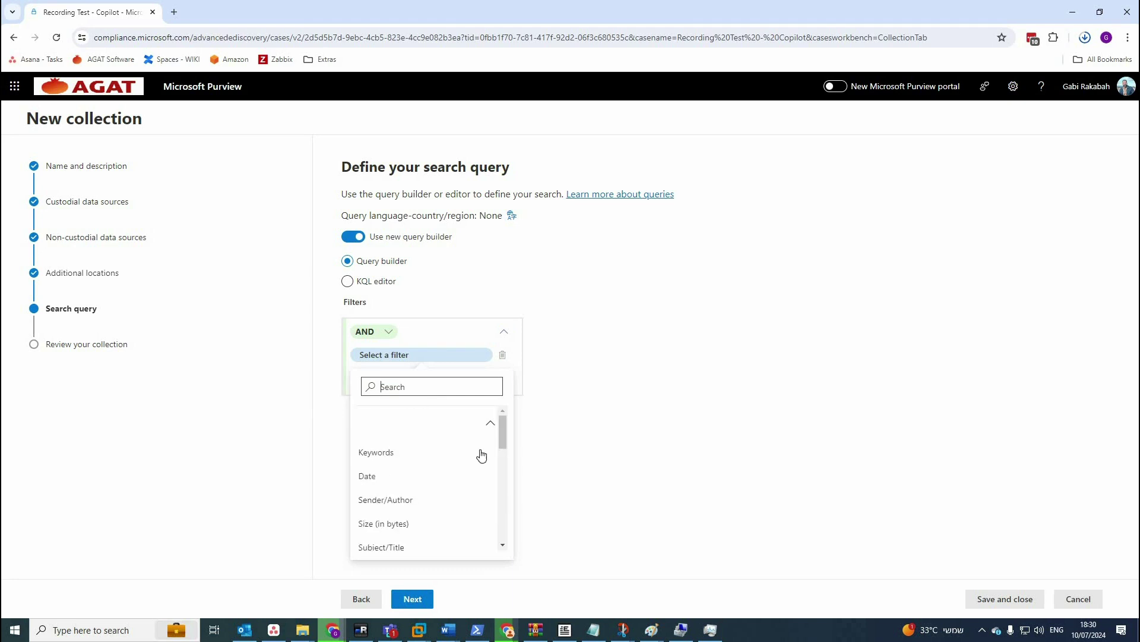
scroll(478, 457, down, 5)
scroll(410, 457, down, 1)
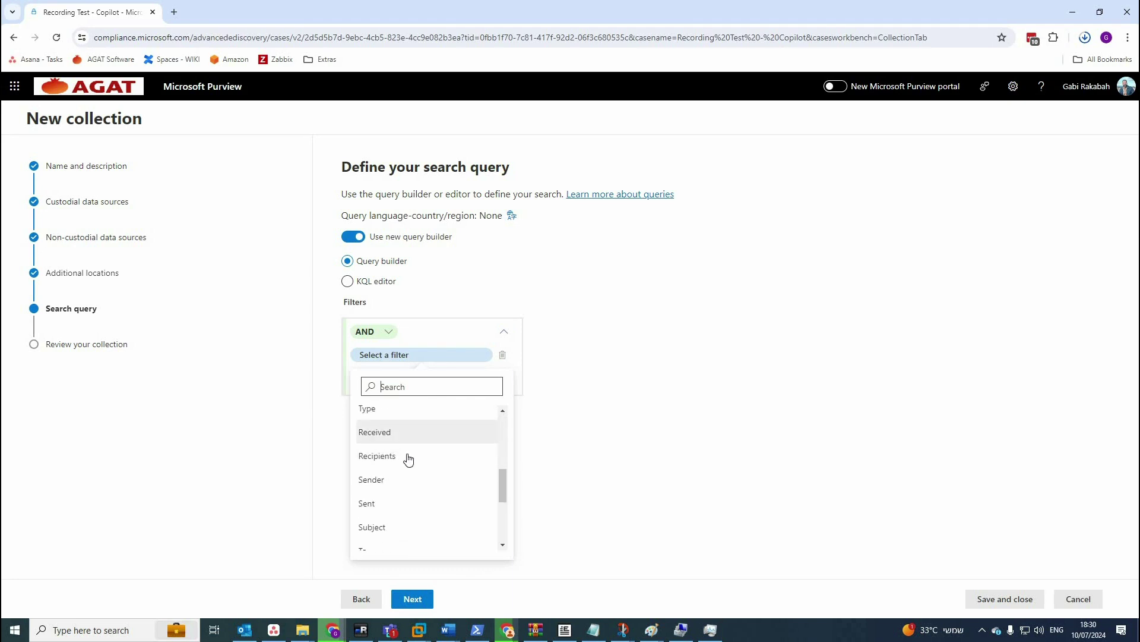
scroll(401, 462, up, 2)
click(400, 464)
- Set the Type filter to equal Copilot activity and advance to the review page
click(562, 356)
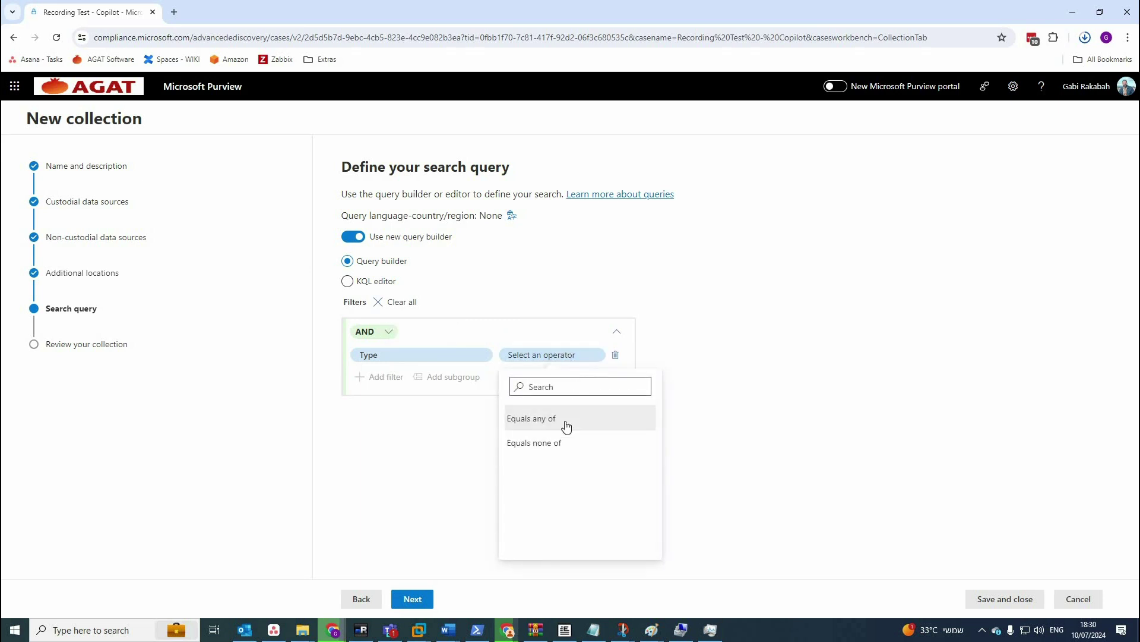
click(597, 416)
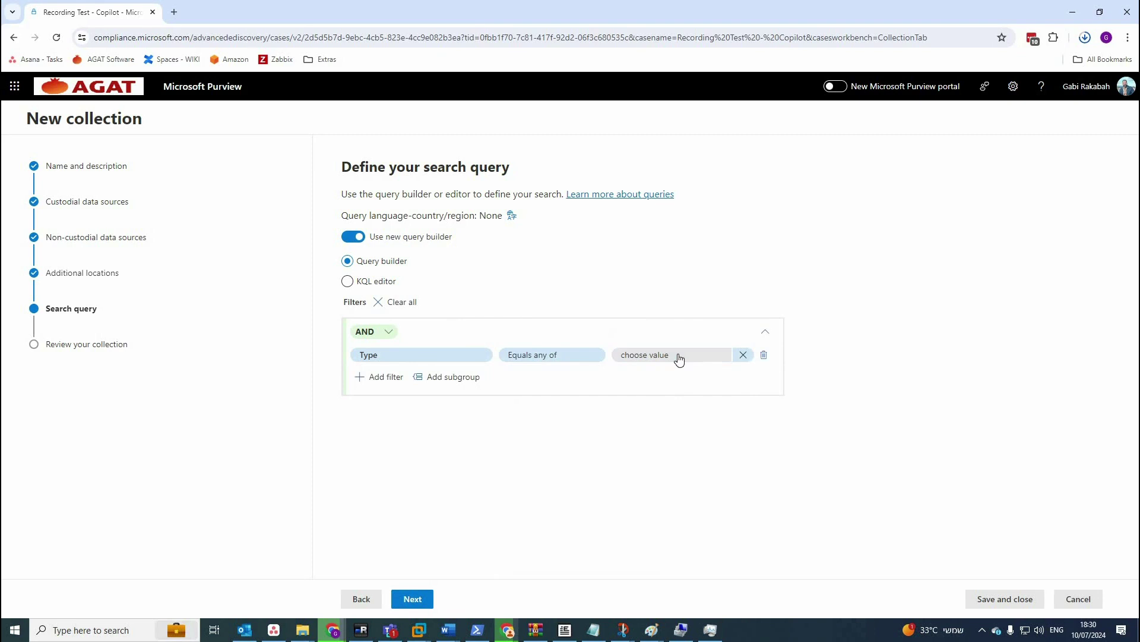
click(679, 356)
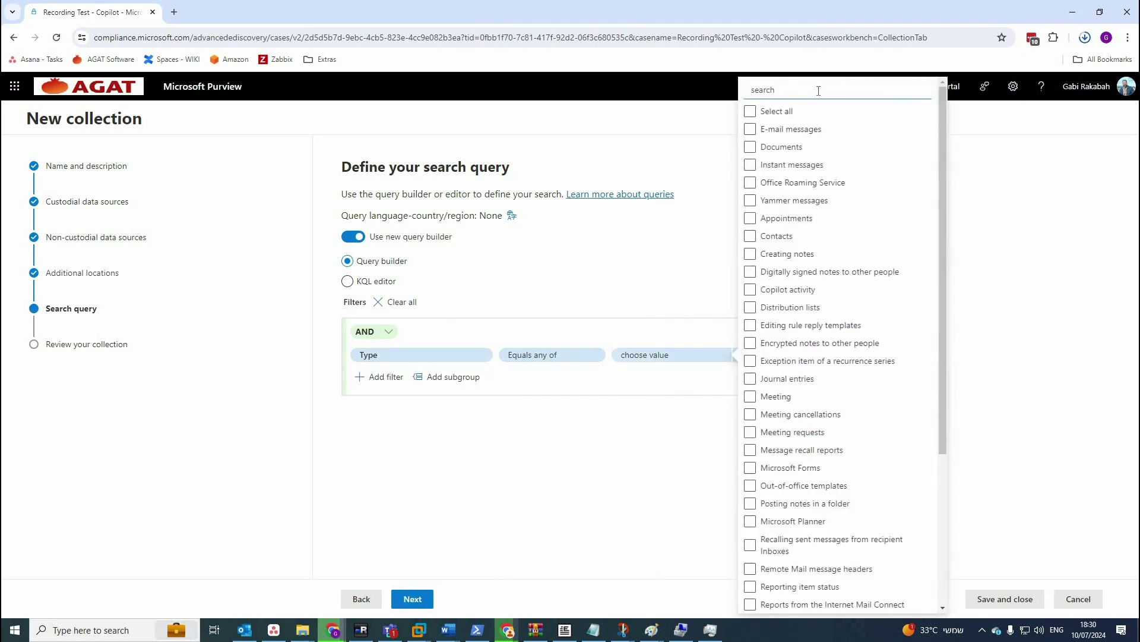
text(co)
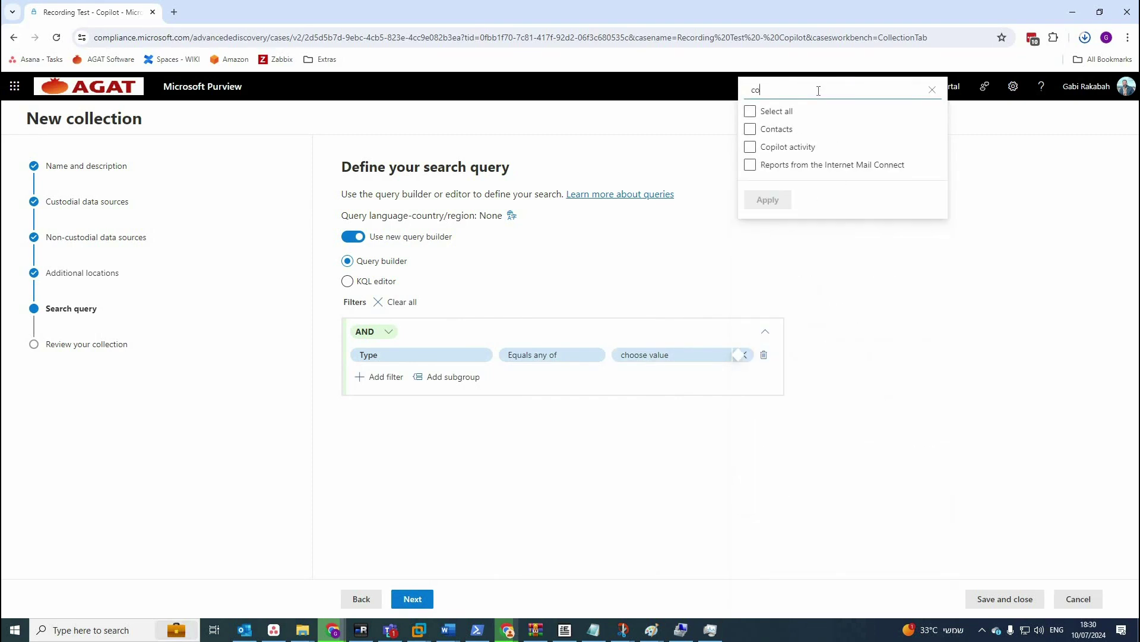
text(pilot)
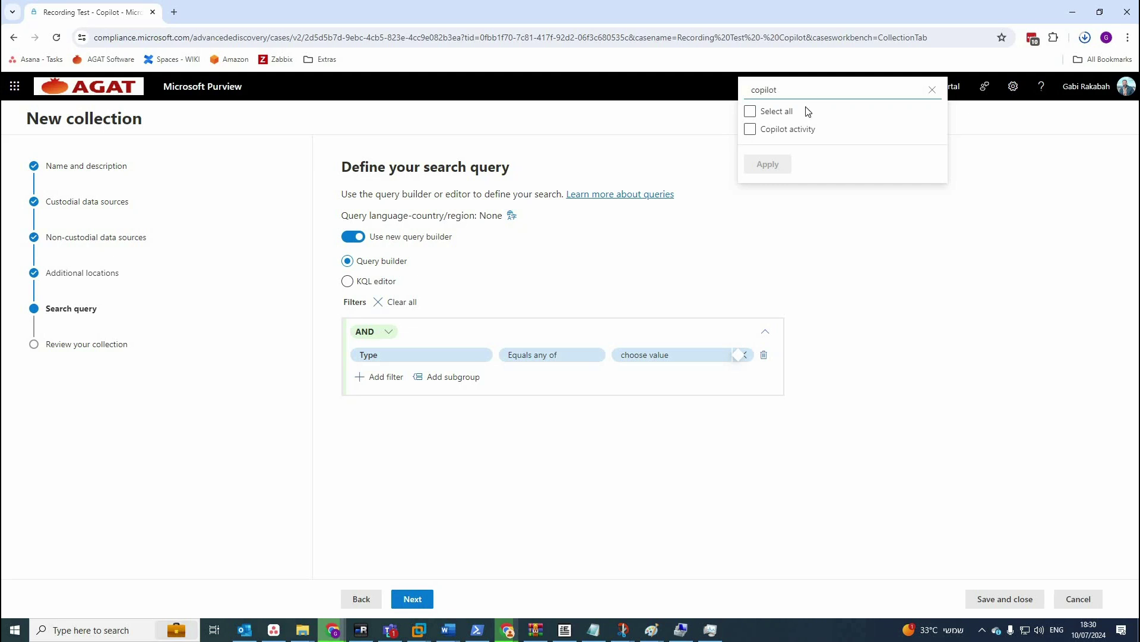
click(753, 129)
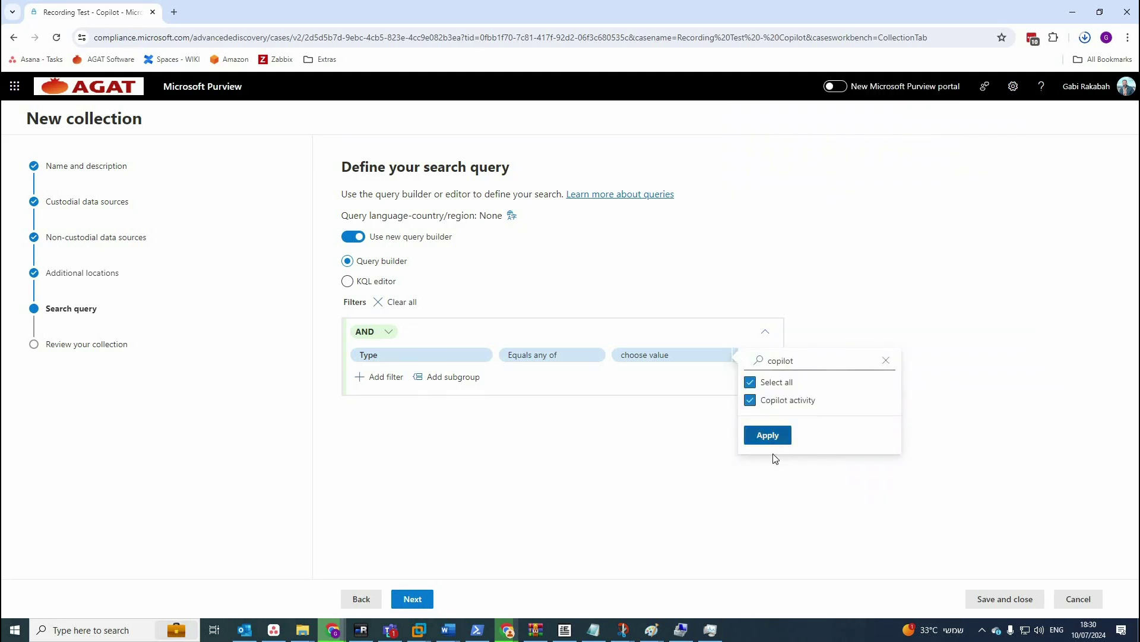
click(768, 435)
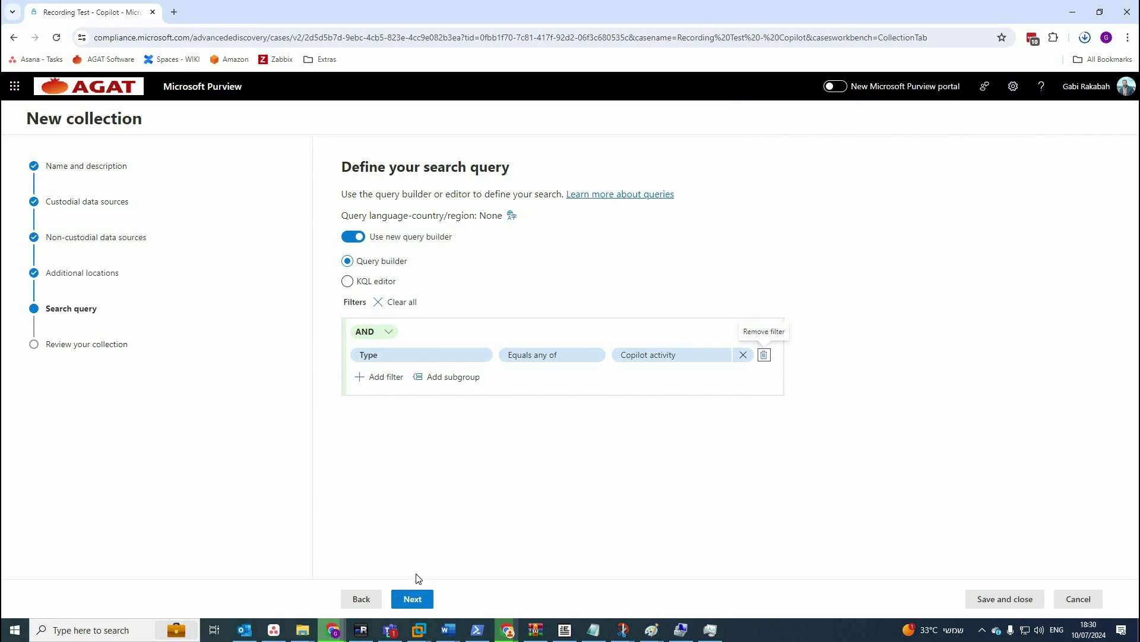
click(413, 598)
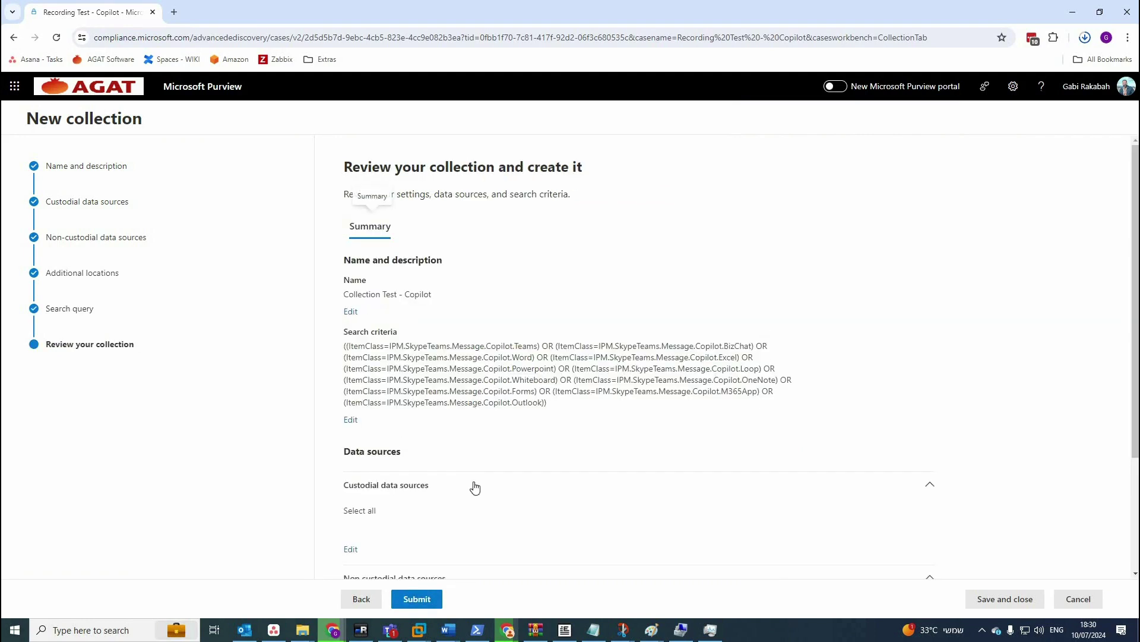
- Submit Collection Test - Copilot and return to the case's Collections list
scroll(473, 484, down, 3)
click(426, 604)
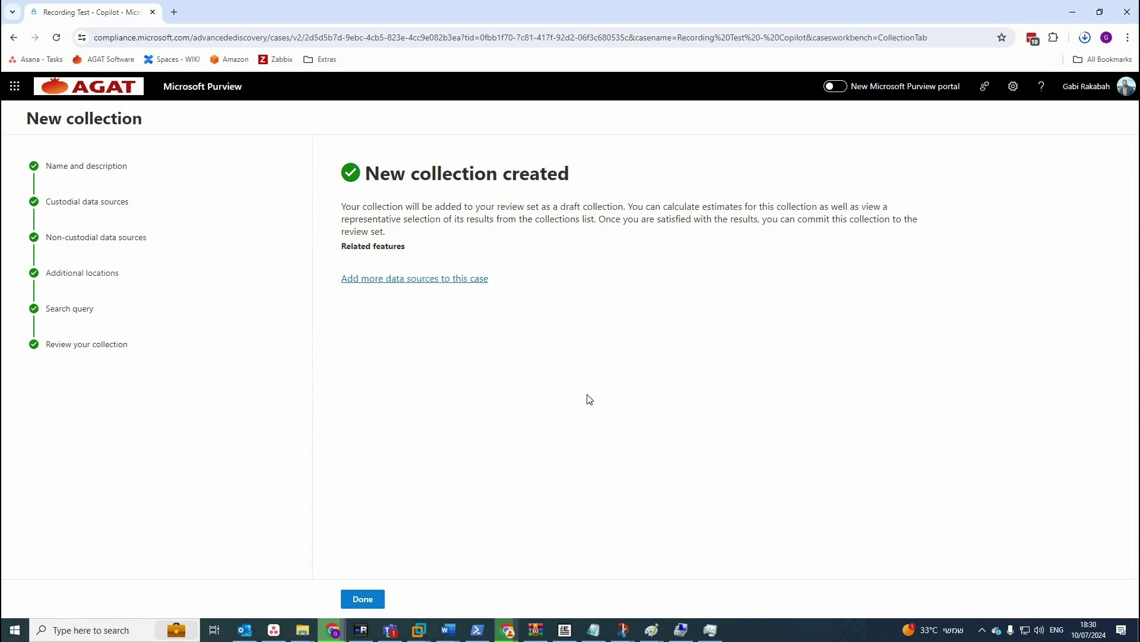
click(363, 598)
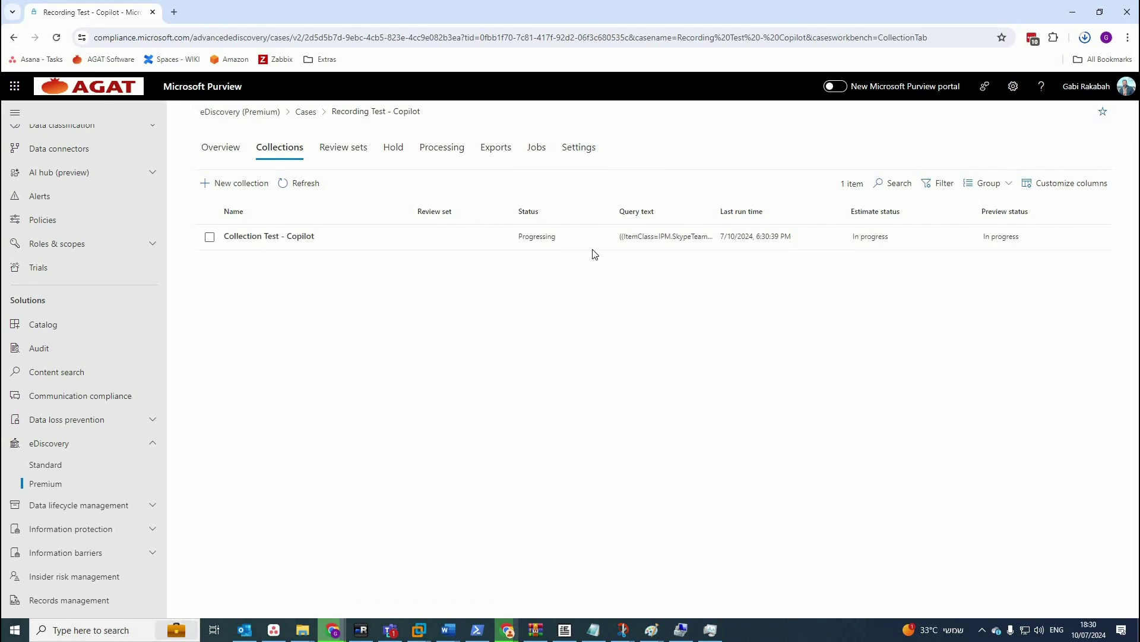
- Add a review set named 'Test Copilot - Review Set' and show its details pane
click(345, 150)
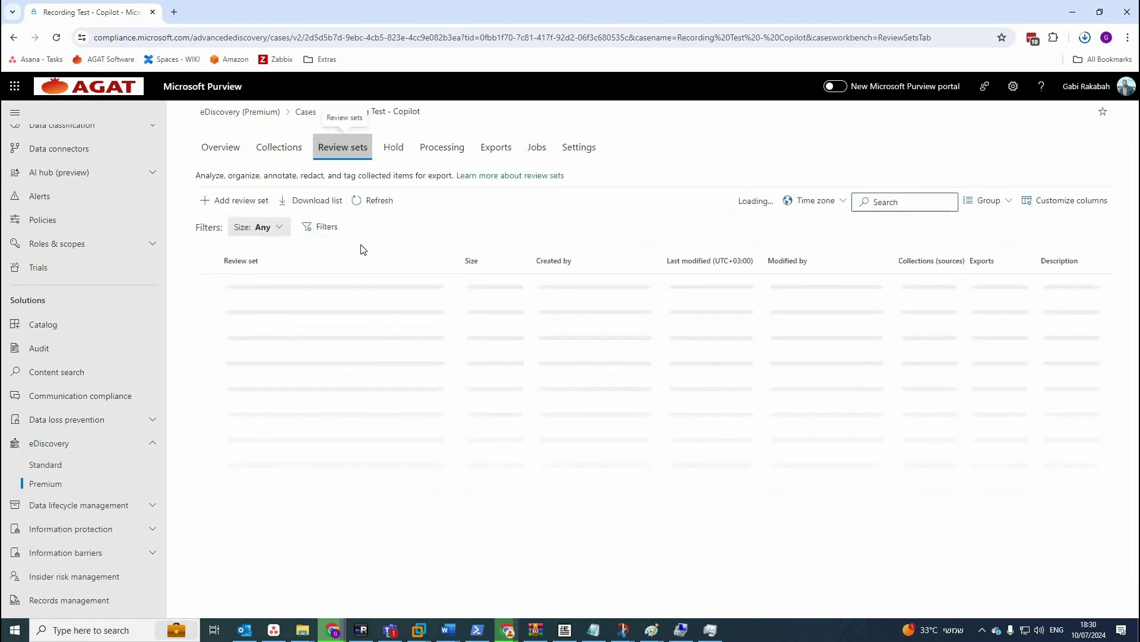
click(254, 205)
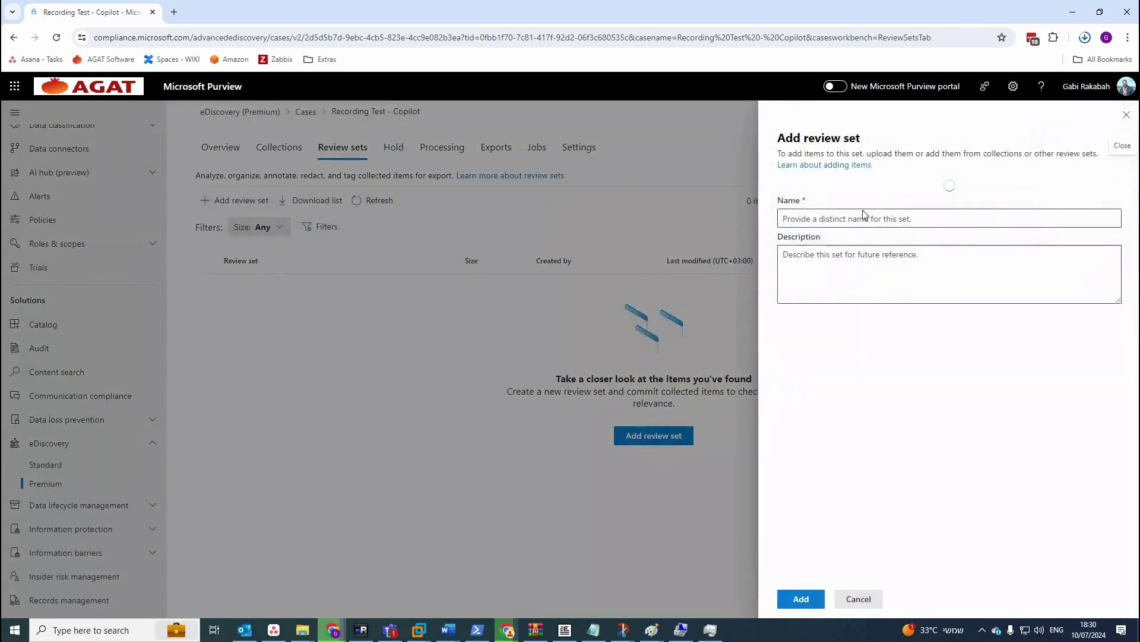
click(866, 217)
text(Te)
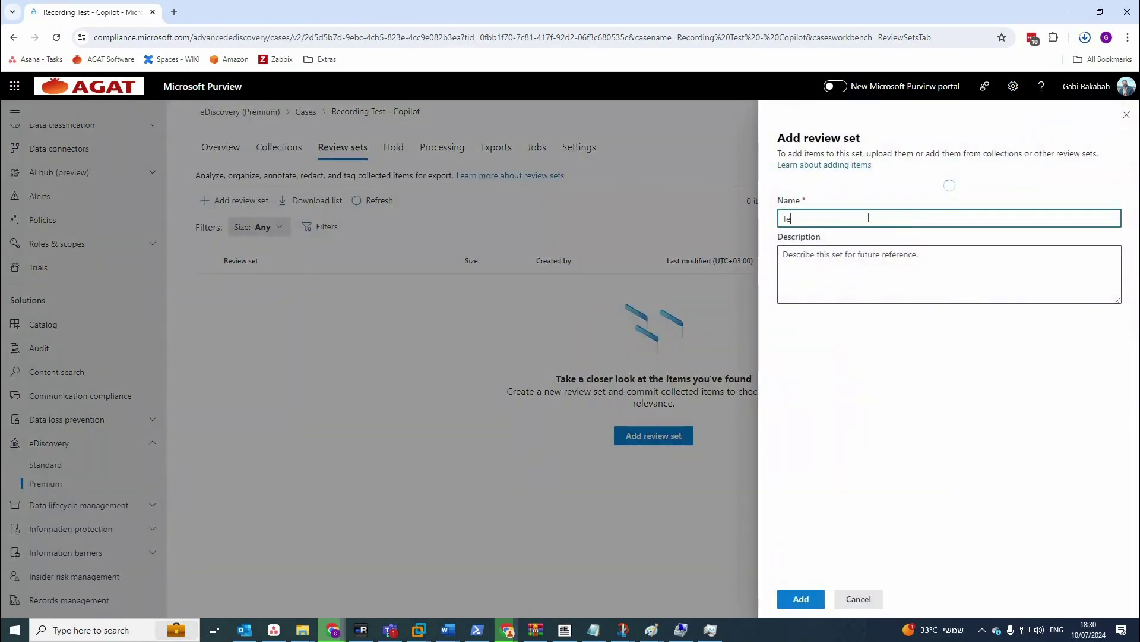
text(st Copilot )
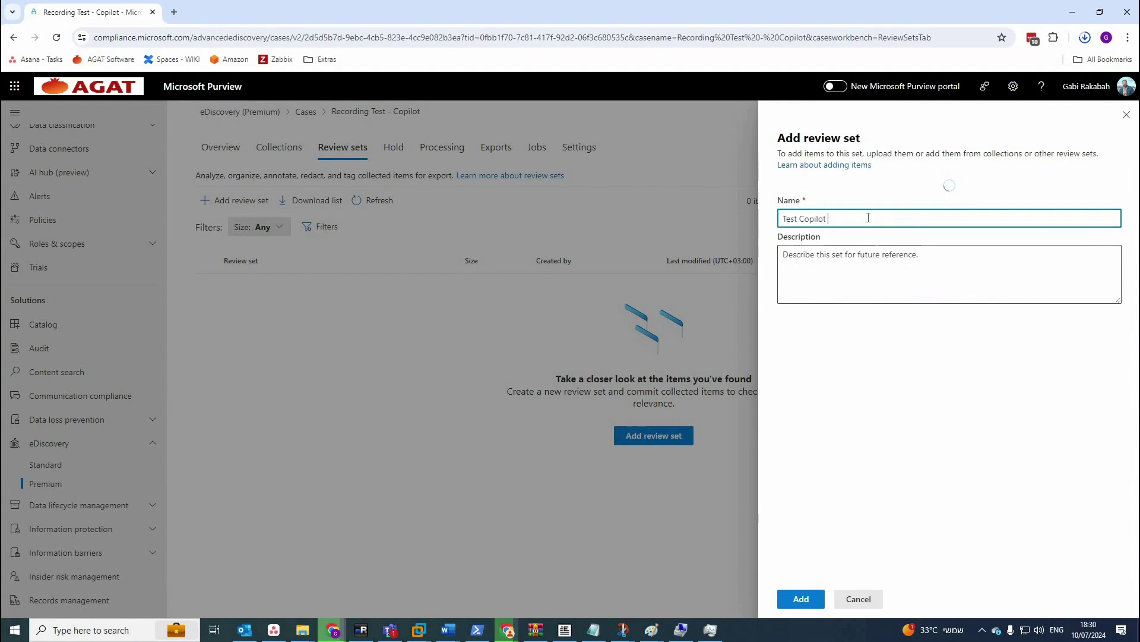
text(- Review Set)
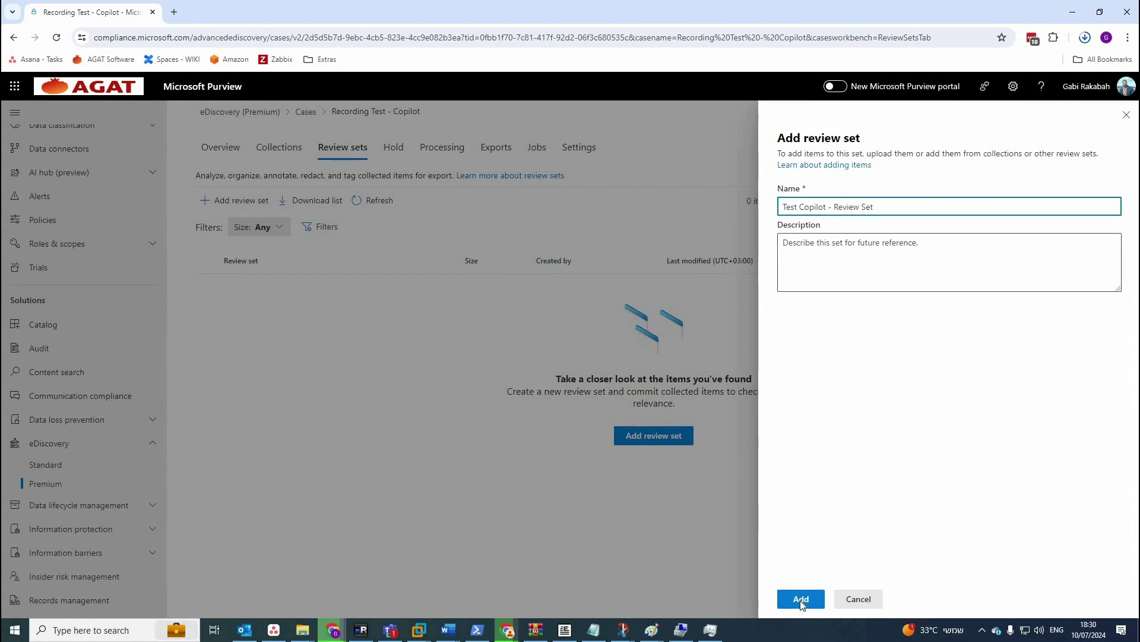
click(801, 598)
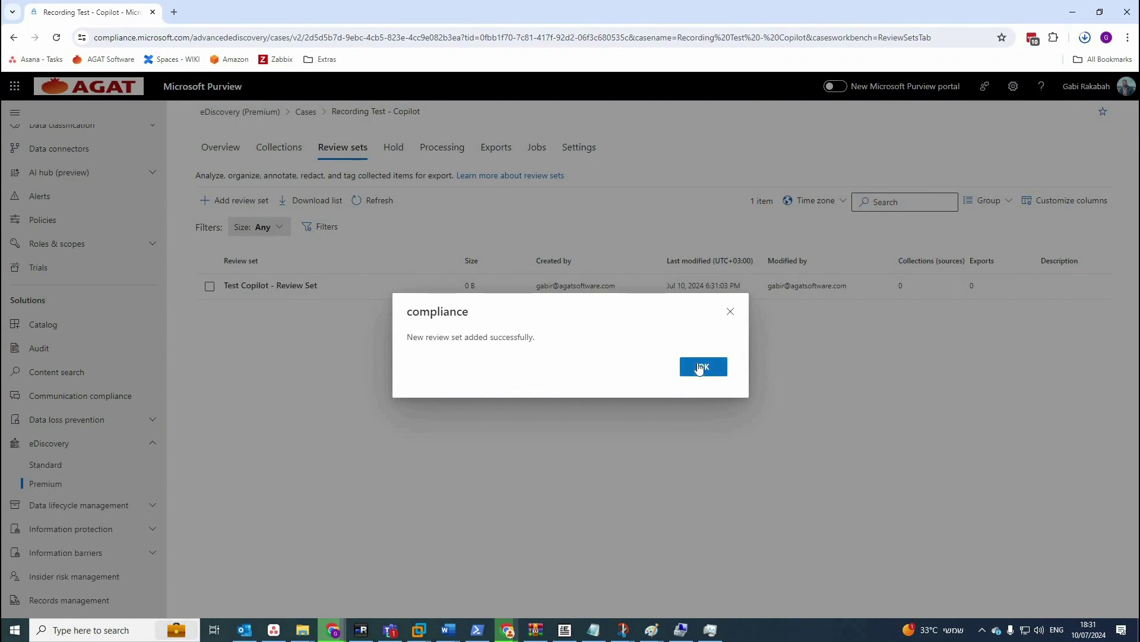
click(701, 367)
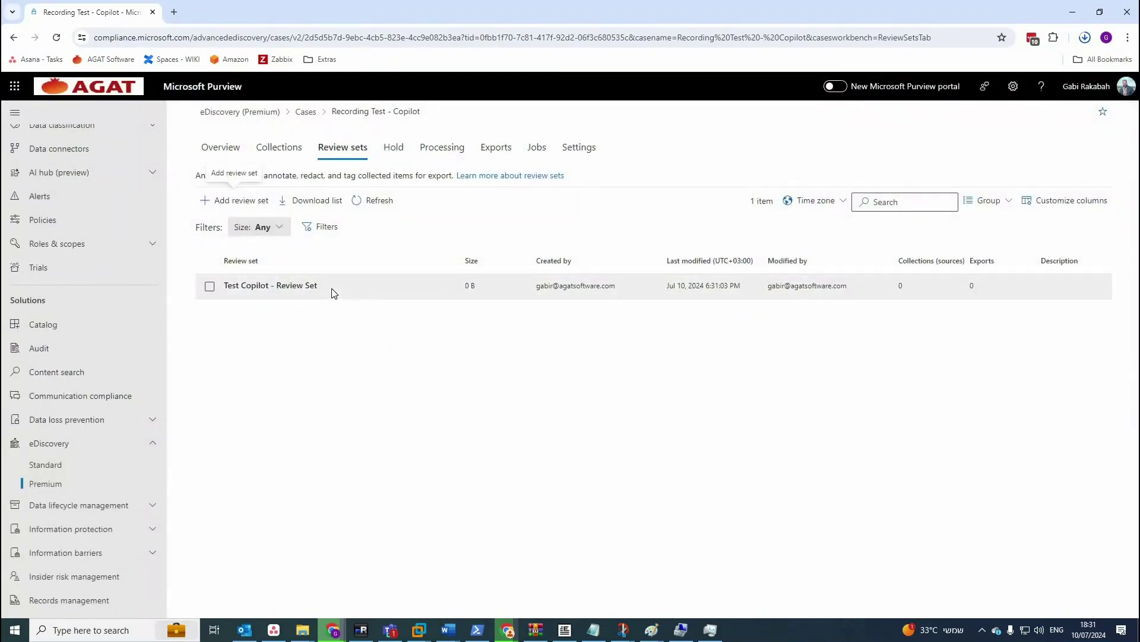
click(350, 296)
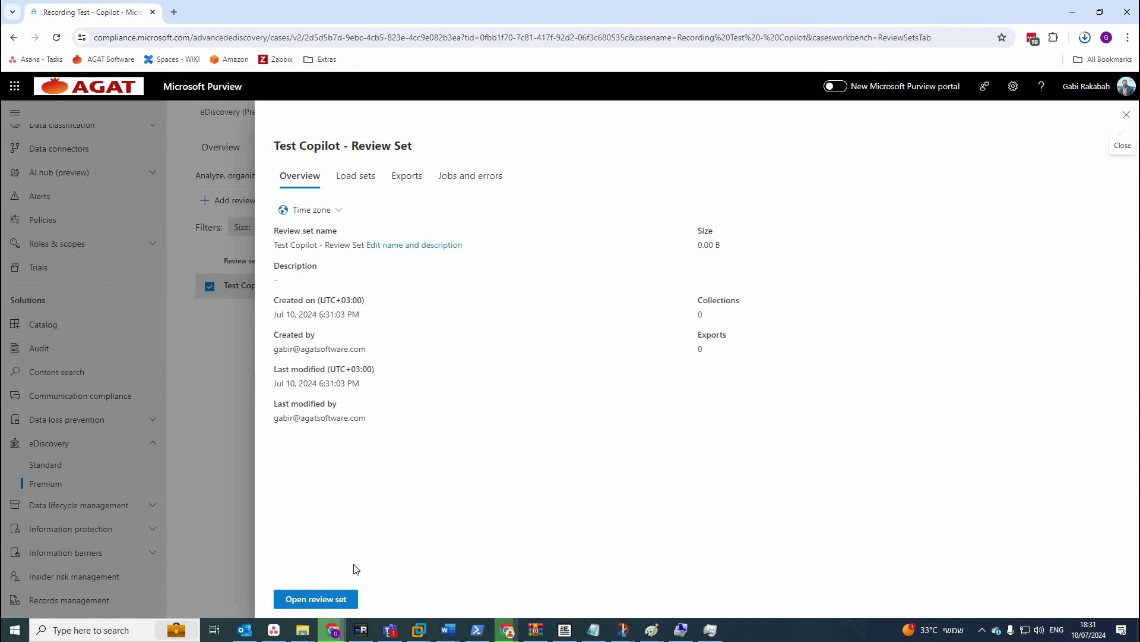
- Open the empty Test Copilot review set, then return to the eDiscovery (Premium) Cases list
click(336, 601)
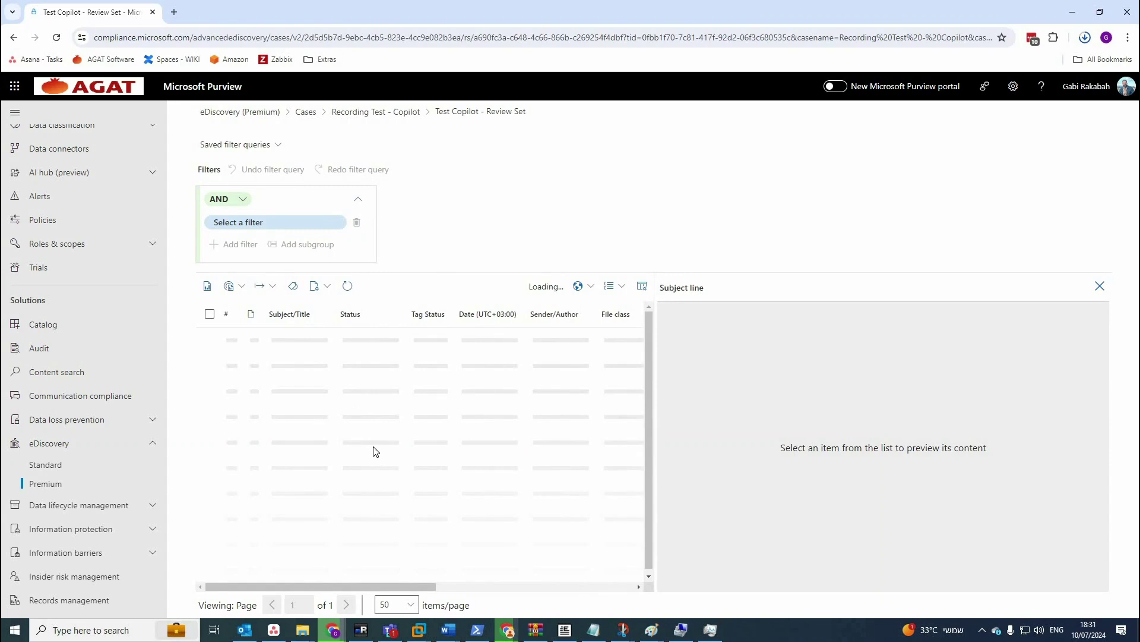
click(305, 114)
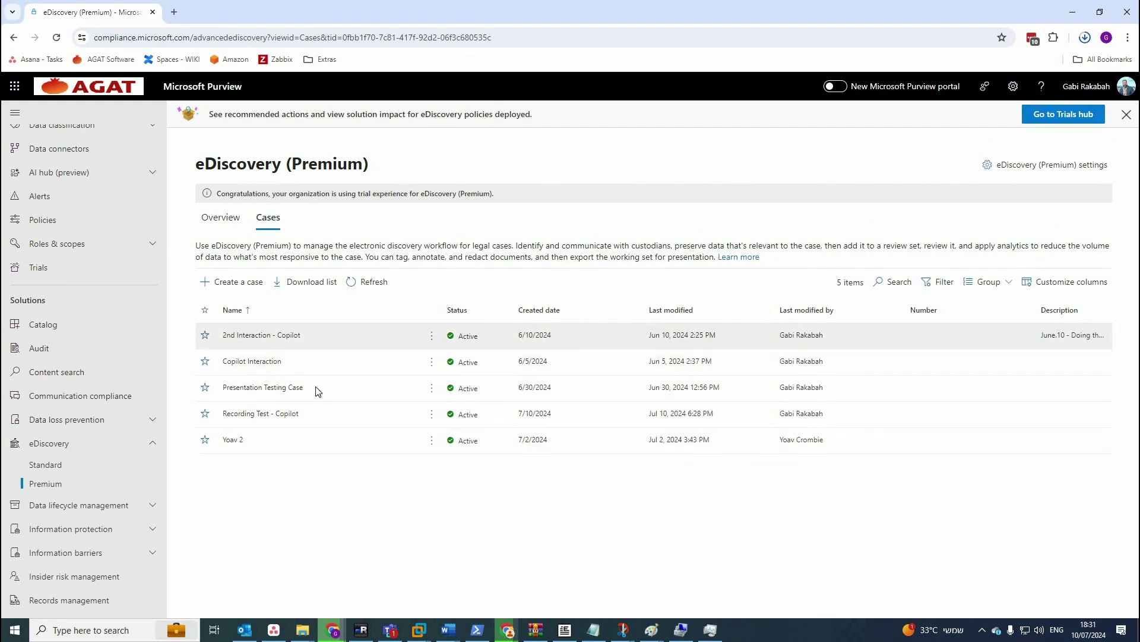
- Open the Recording Test - Copilot case and view Collection Test - Copilot's details, still showing 0 items
click(331, 419)
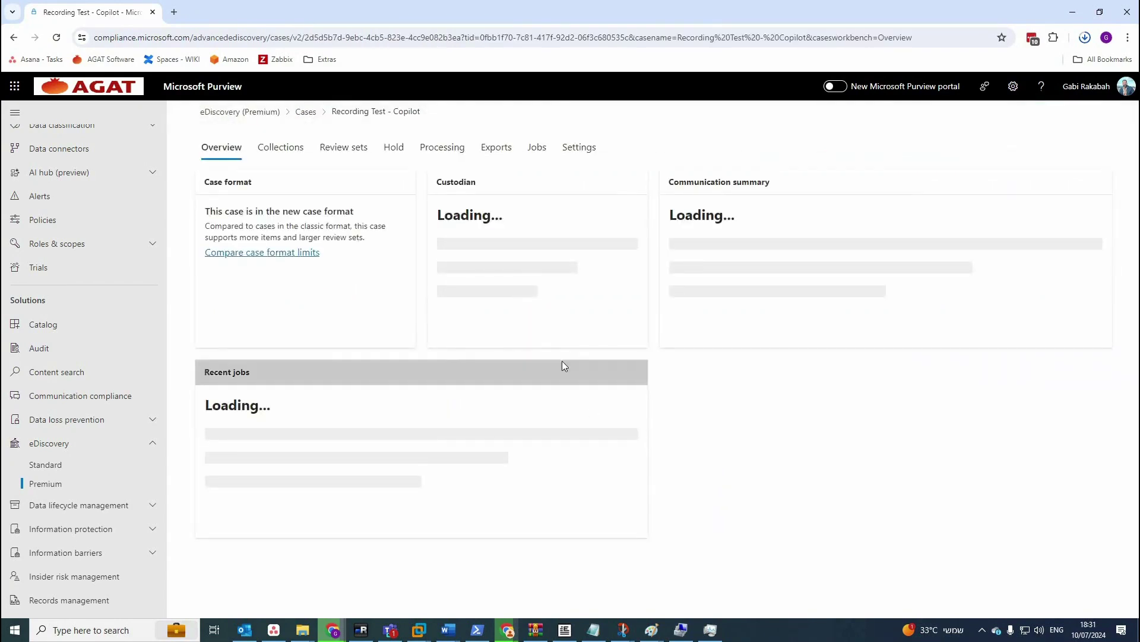
click(299, 155)
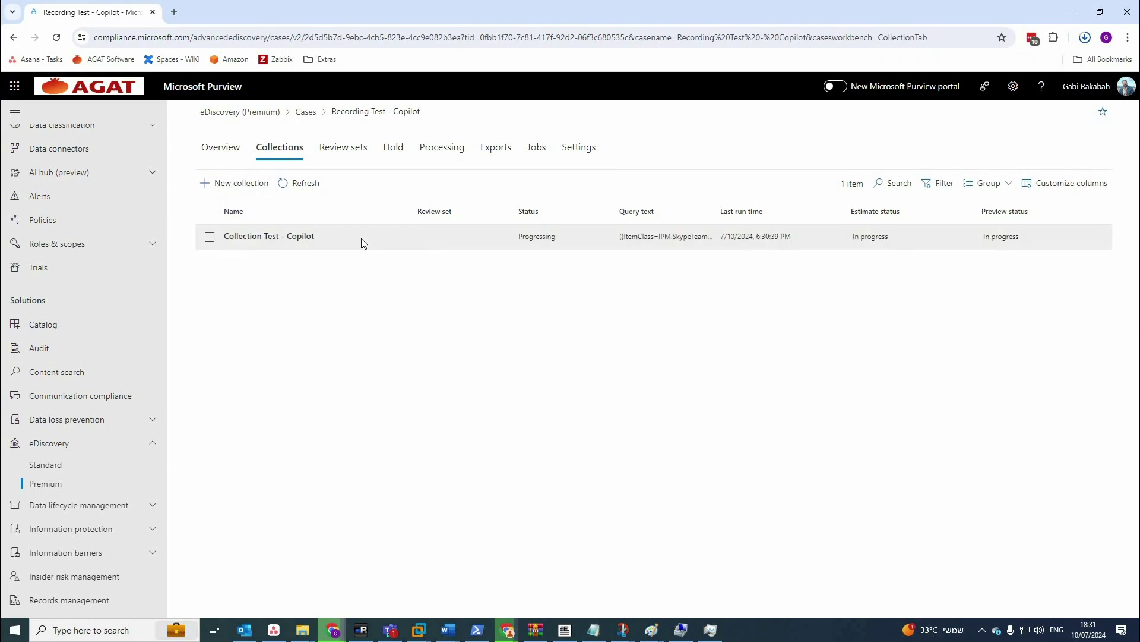
click(364, 239)
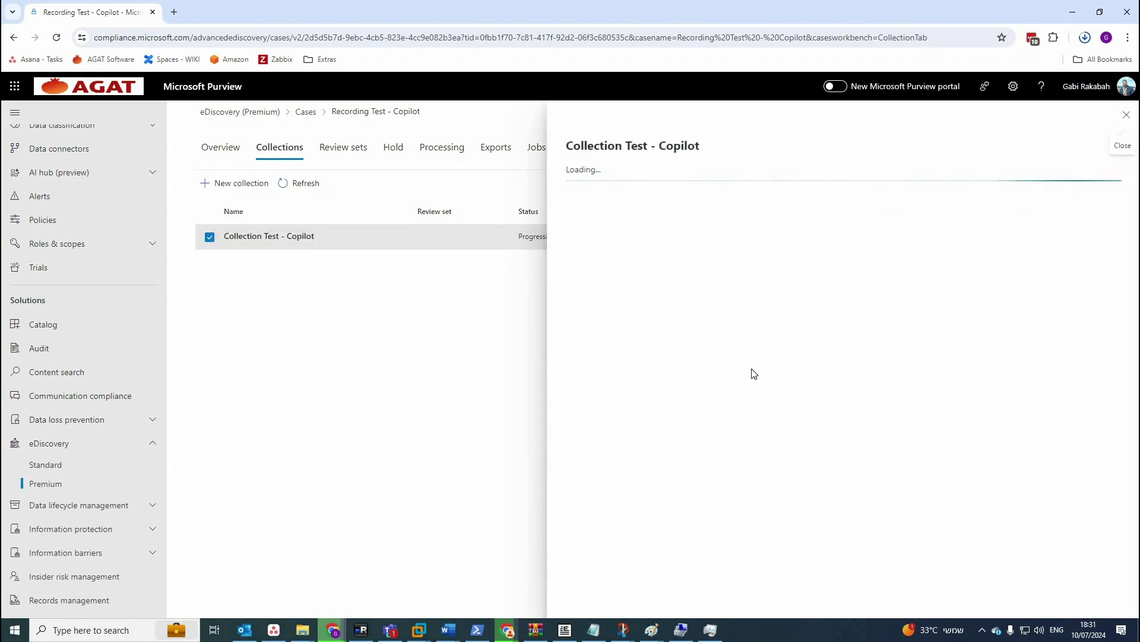
click(630, 598)
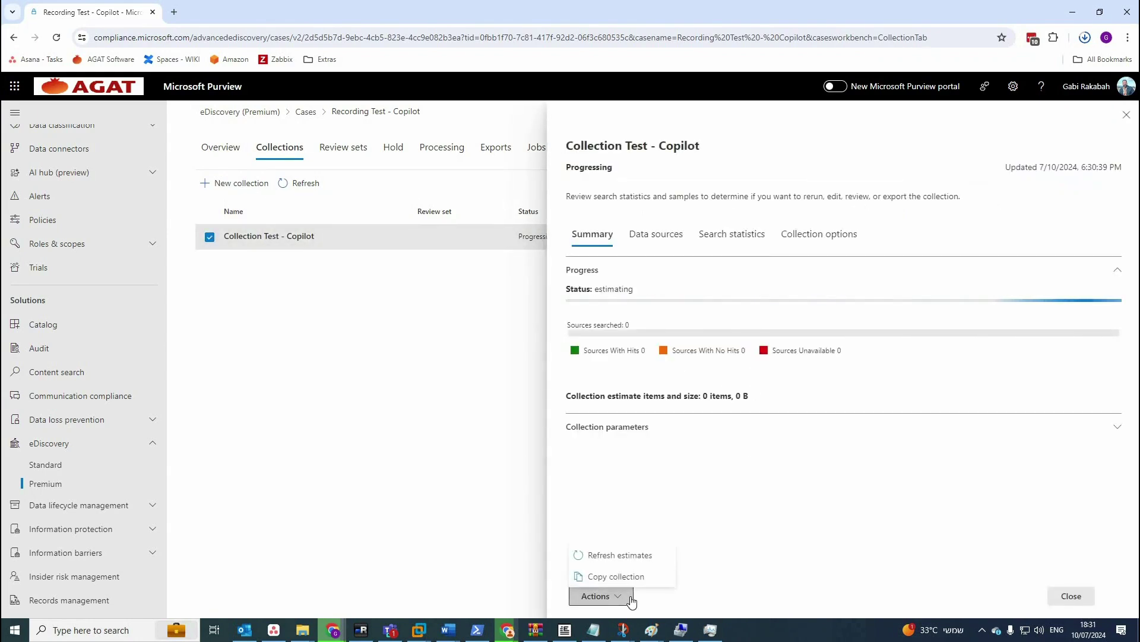
click(751, 532)
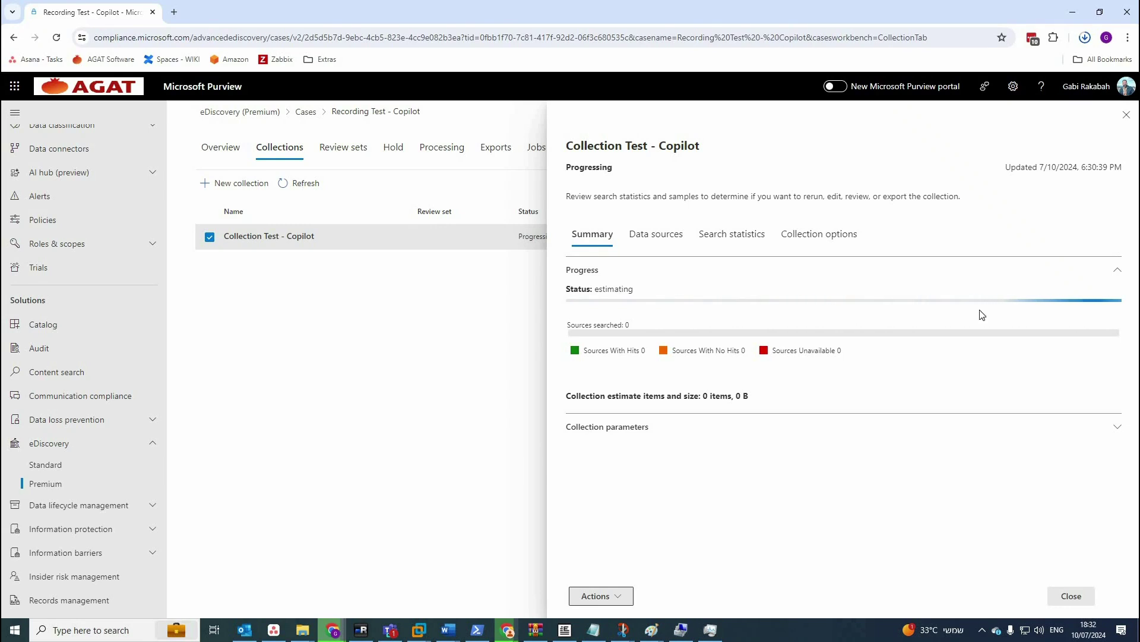
- Inspect Test Copilot - Review Set's details and items, leaving its name unchanged
click(360, 156)
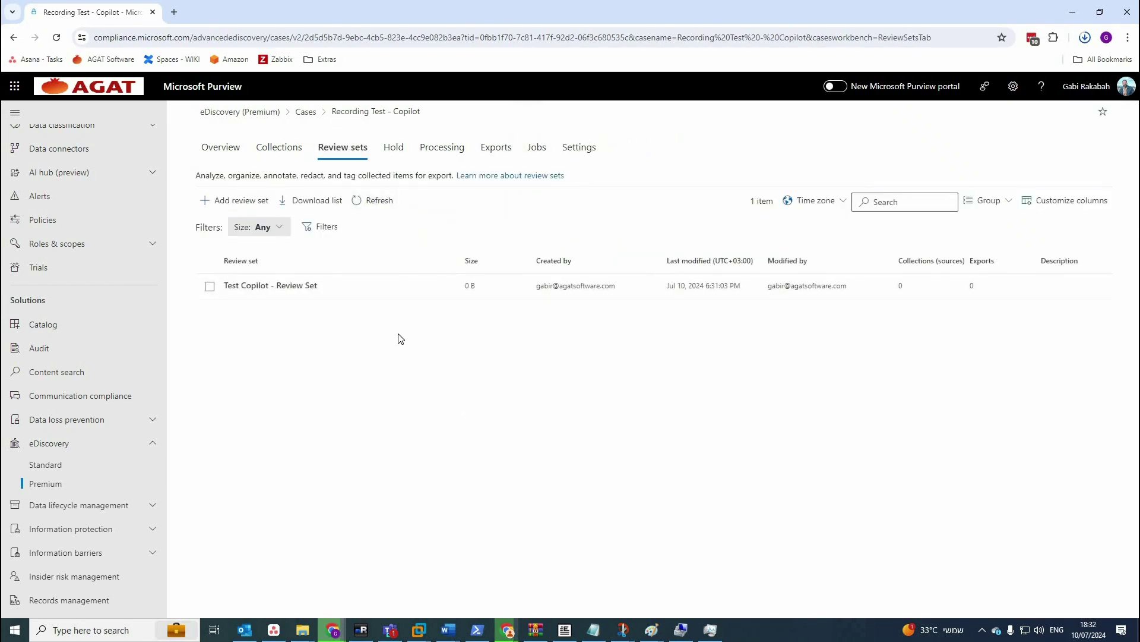
click(364, 298)
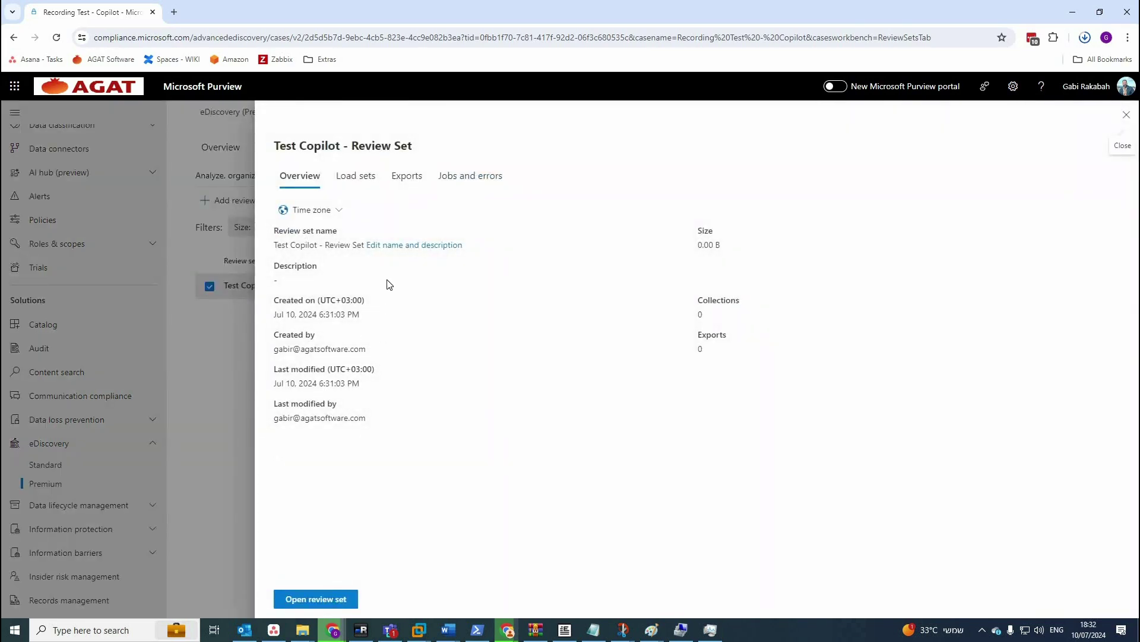
click(412, 246)
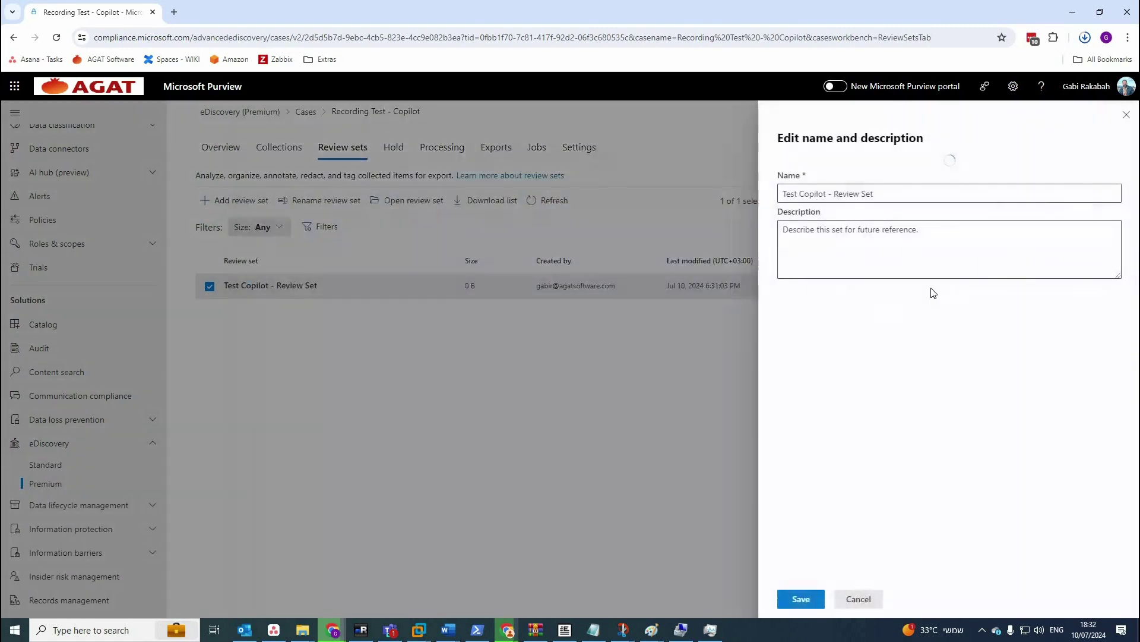
click(858, 599)
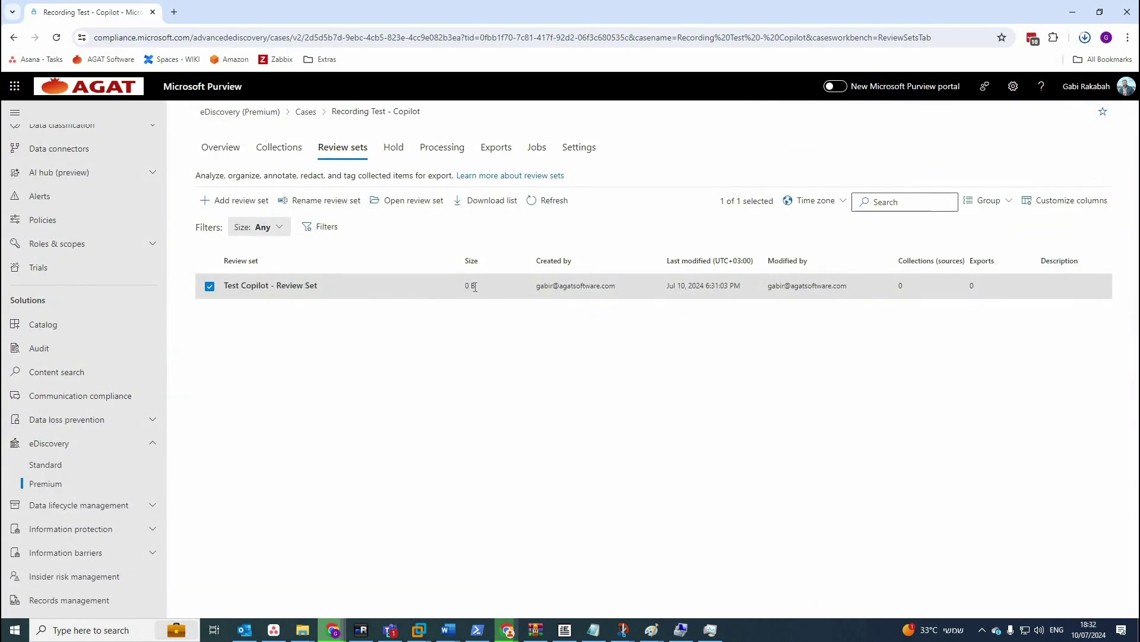
click(410, 295)
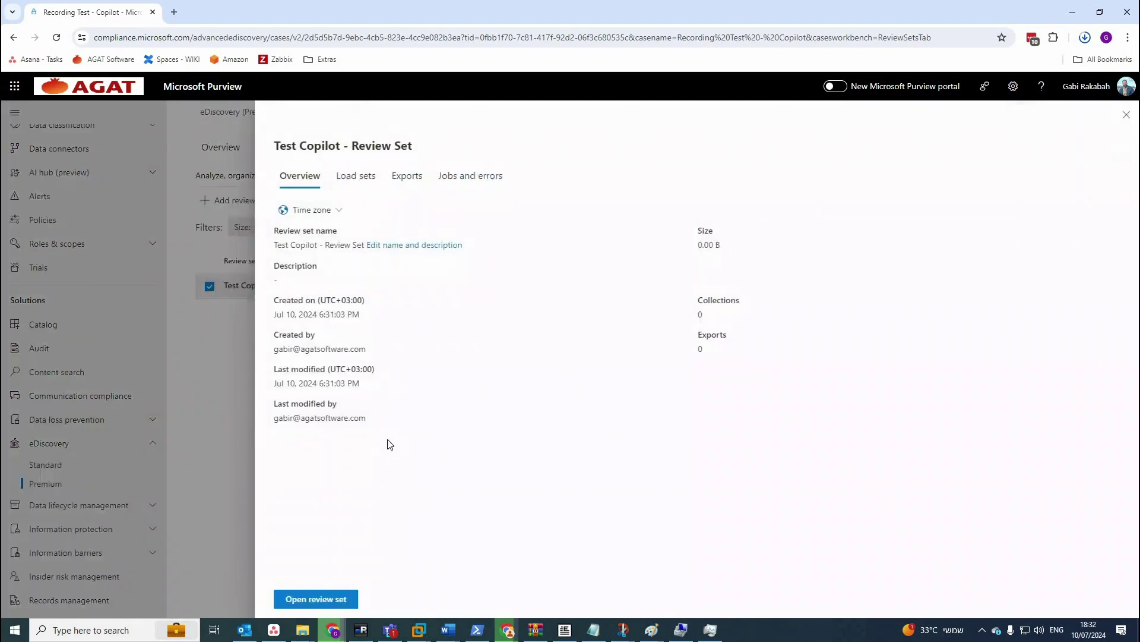
click(324, 599)
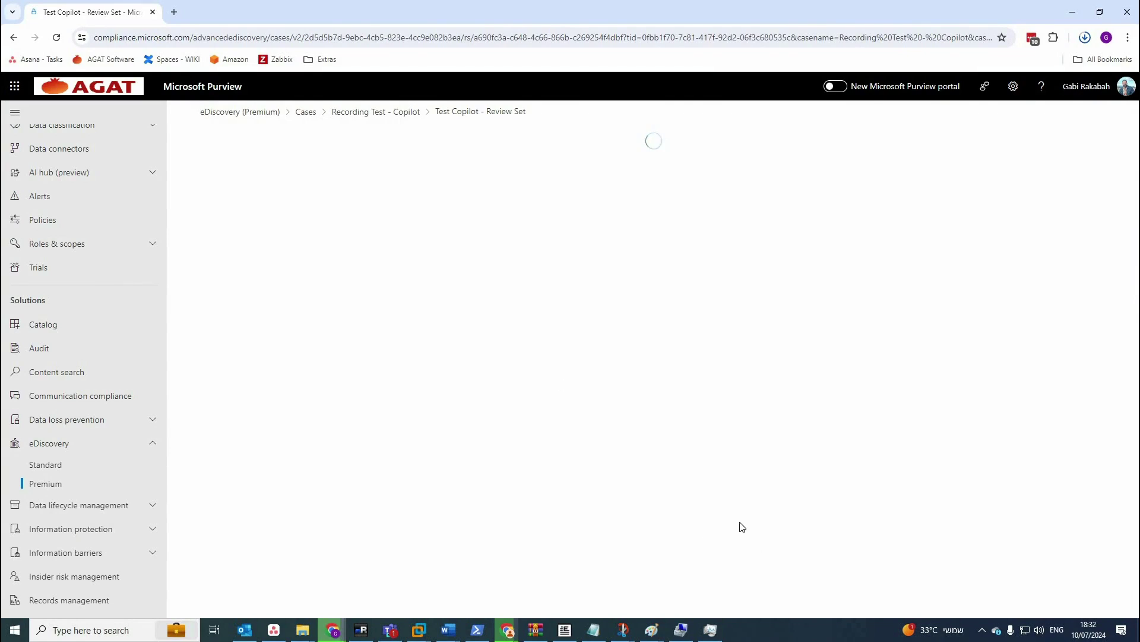
- Return to the Recording Test - Copilot case, dismiss the error, and go back to the Cases list
click(383, 113)
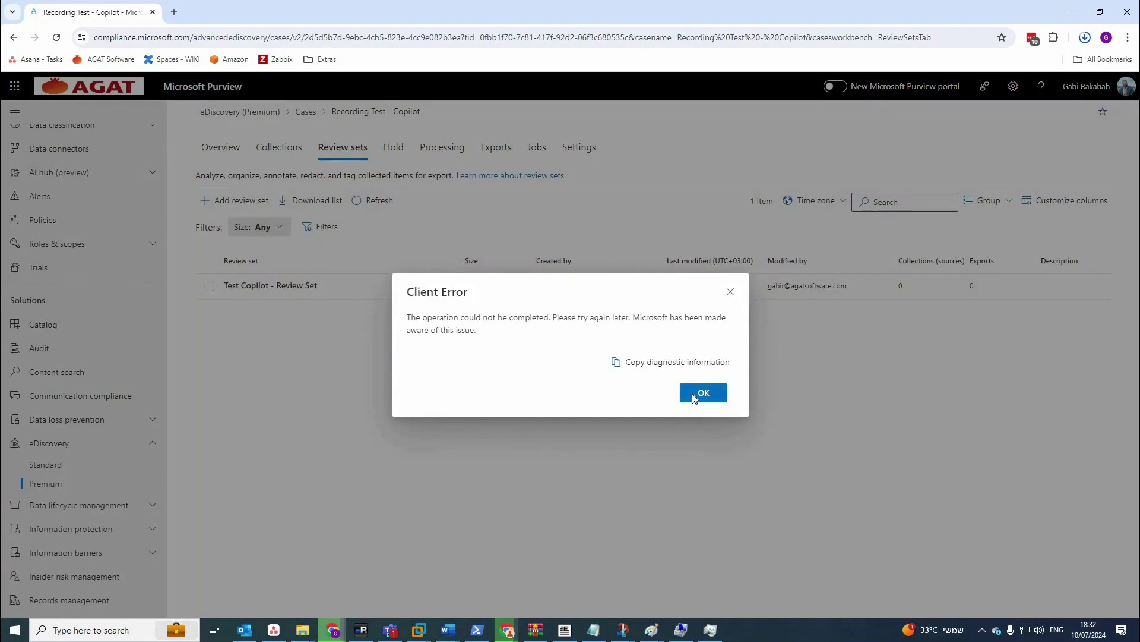
click(693, 398)
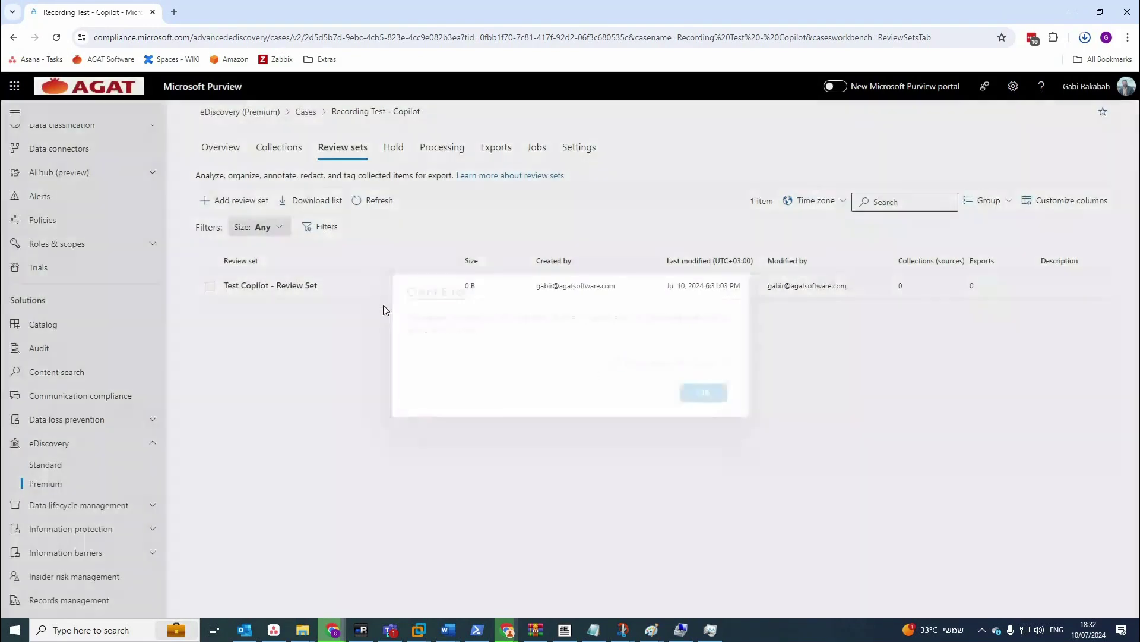
click(304, 113)
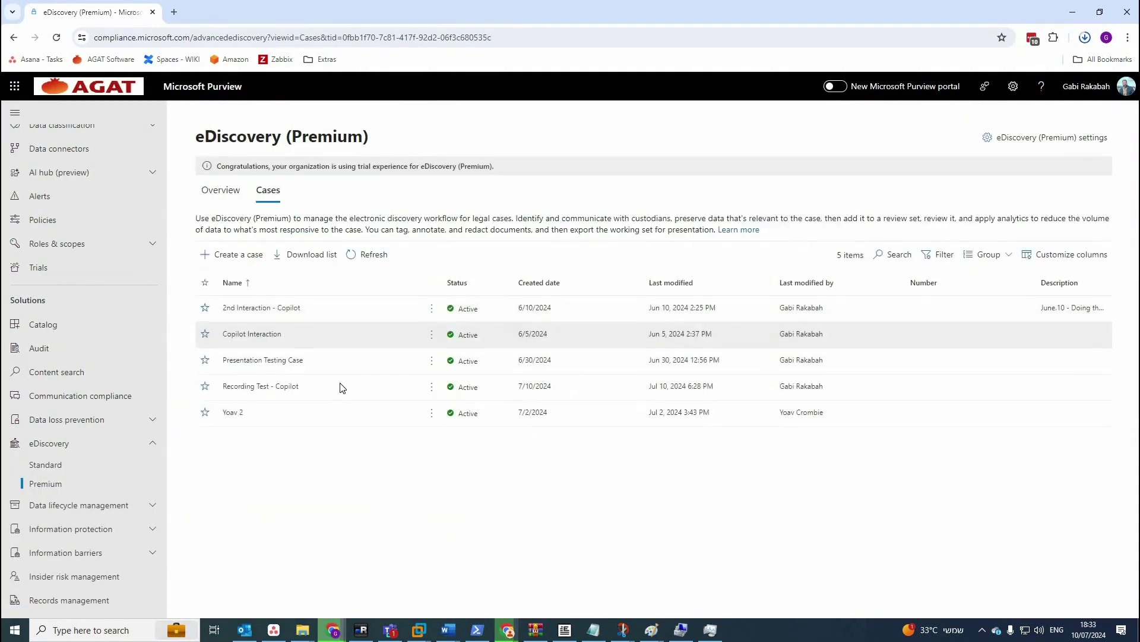
- Open Recording Test - Copilot and show the Collection Test - Copilot summary: 1,731 items, ~56.72 MB
click(336, 410)
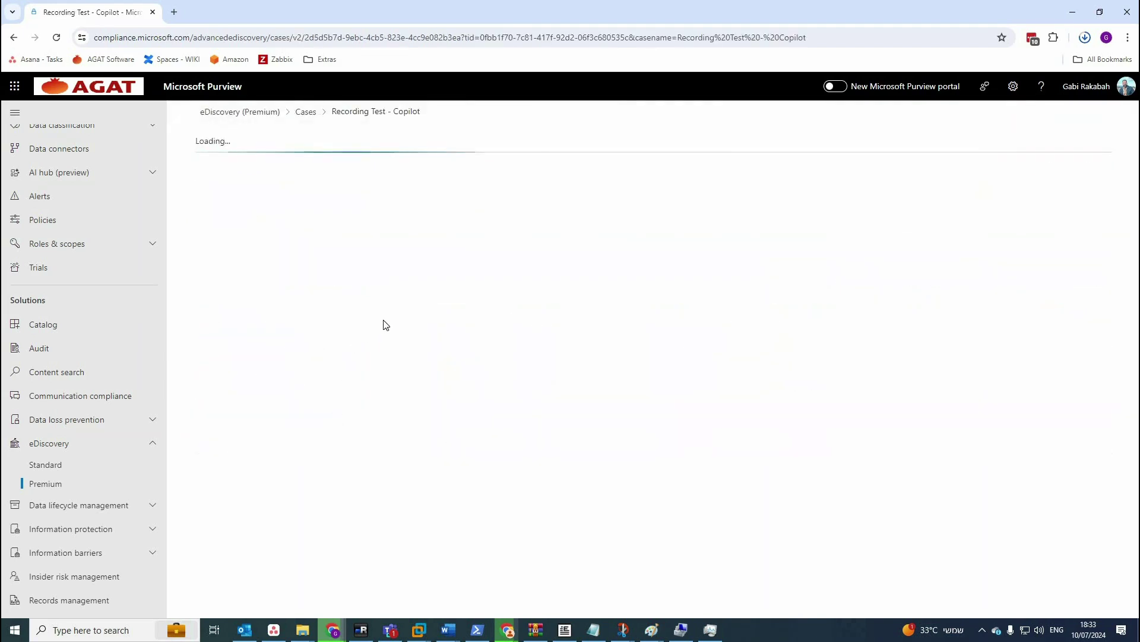
click(282, 149)
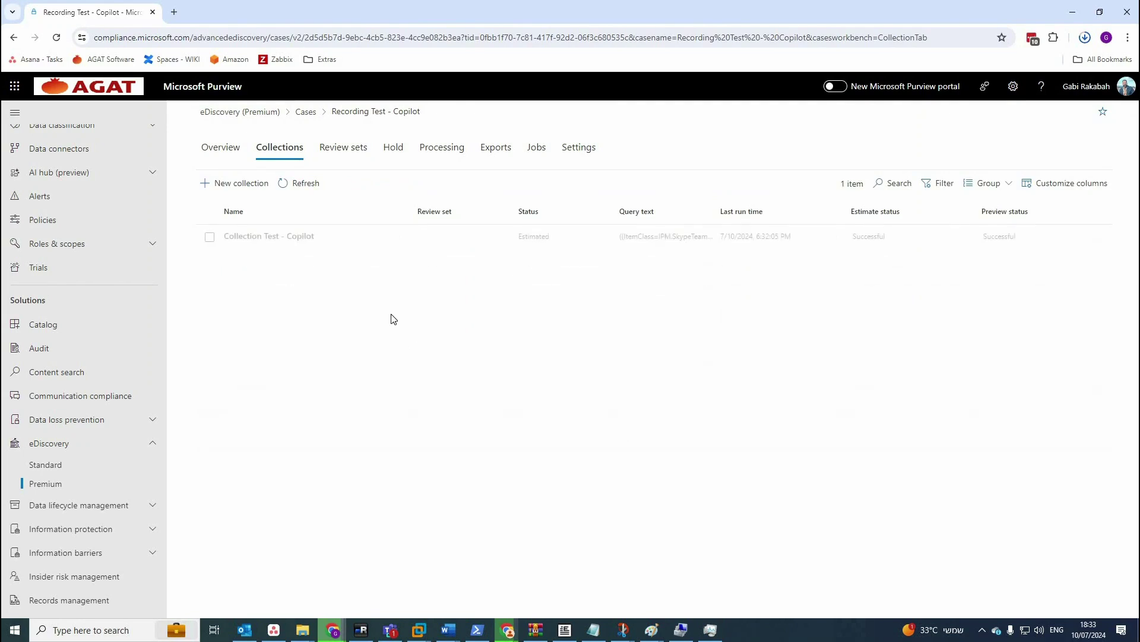
click(389, 243)
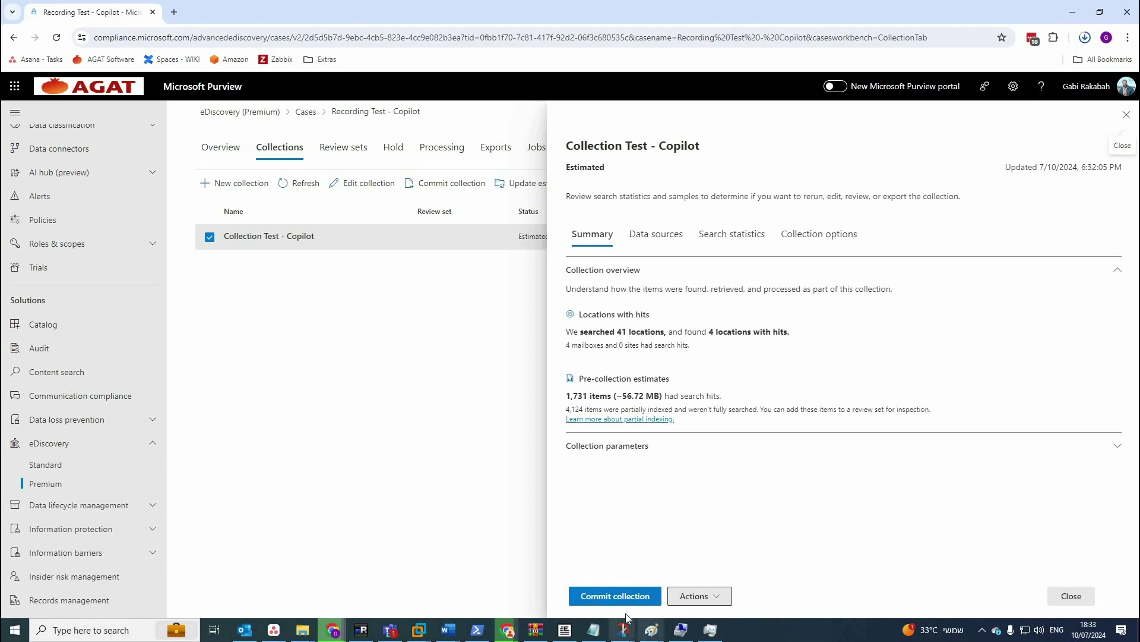
- Commit Collection Test - Copilot to the existing Test Copilot - Review Set
click(633, 597)
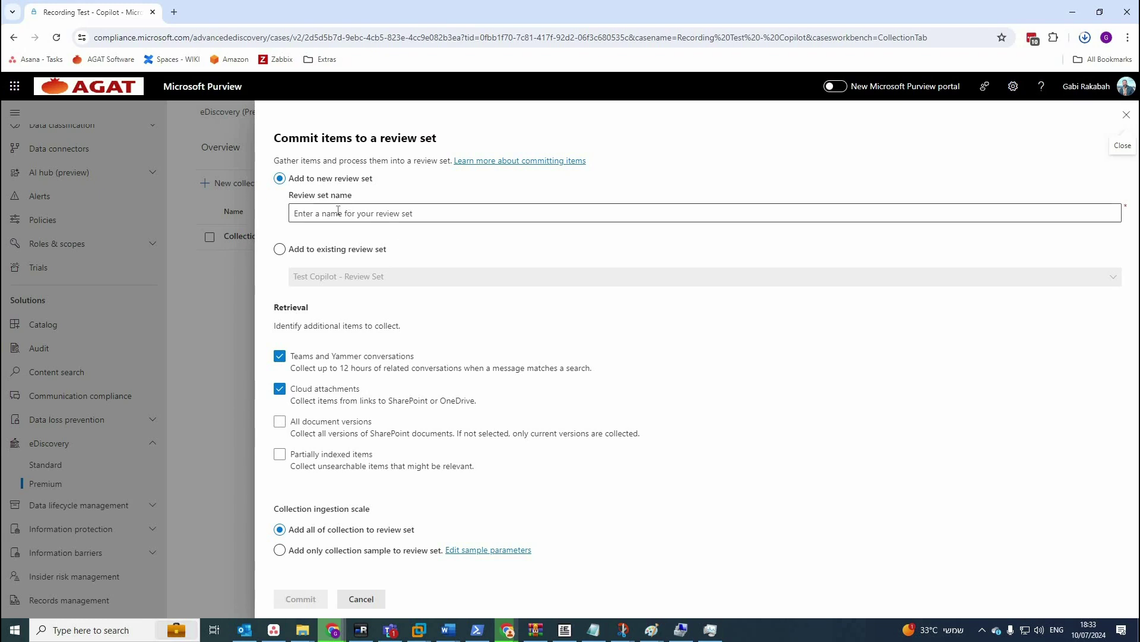
click(321, 261)
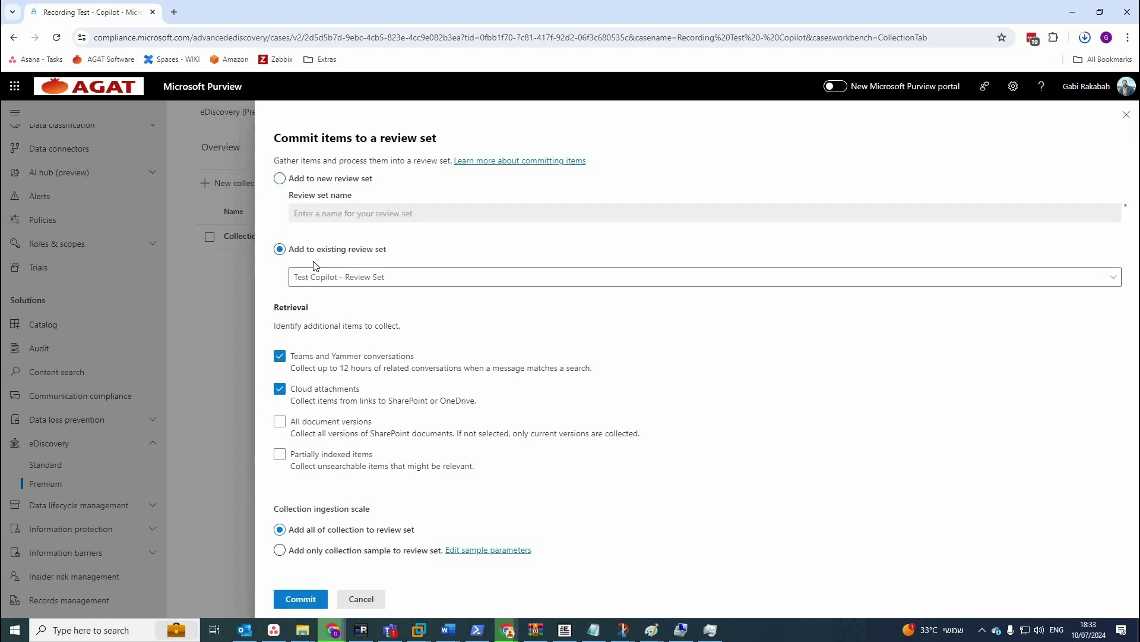
click(379, 279)
click(621, 429)
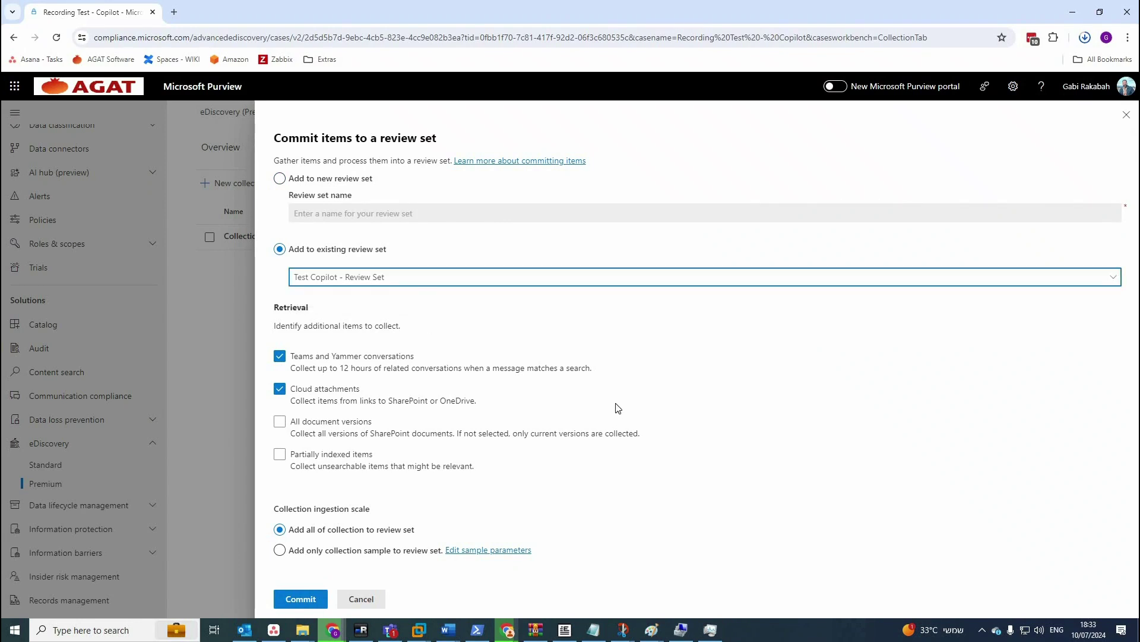
click(301, 599)
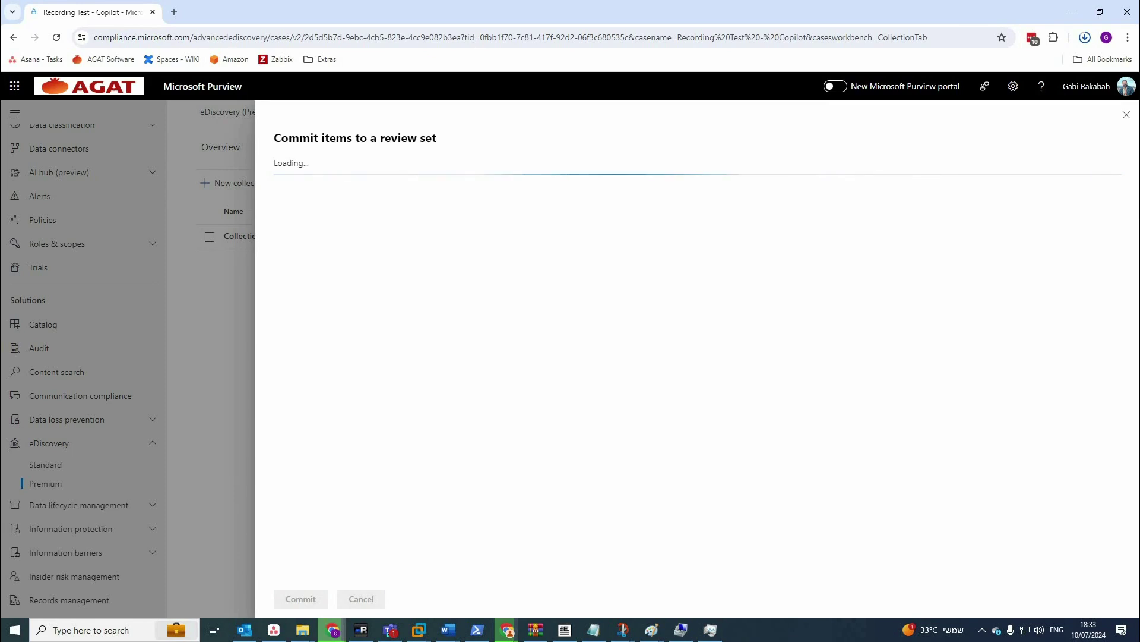
key(Escape)
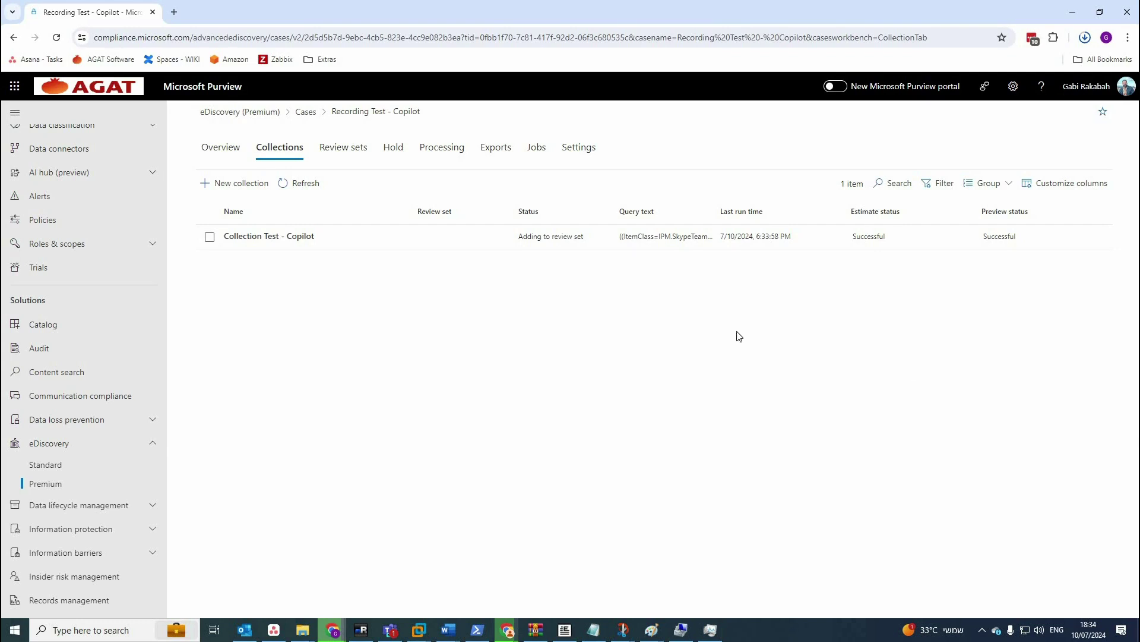
- Confirm Collection Test - Copilot is Committed with 1,934 collected items
click(532, 244)
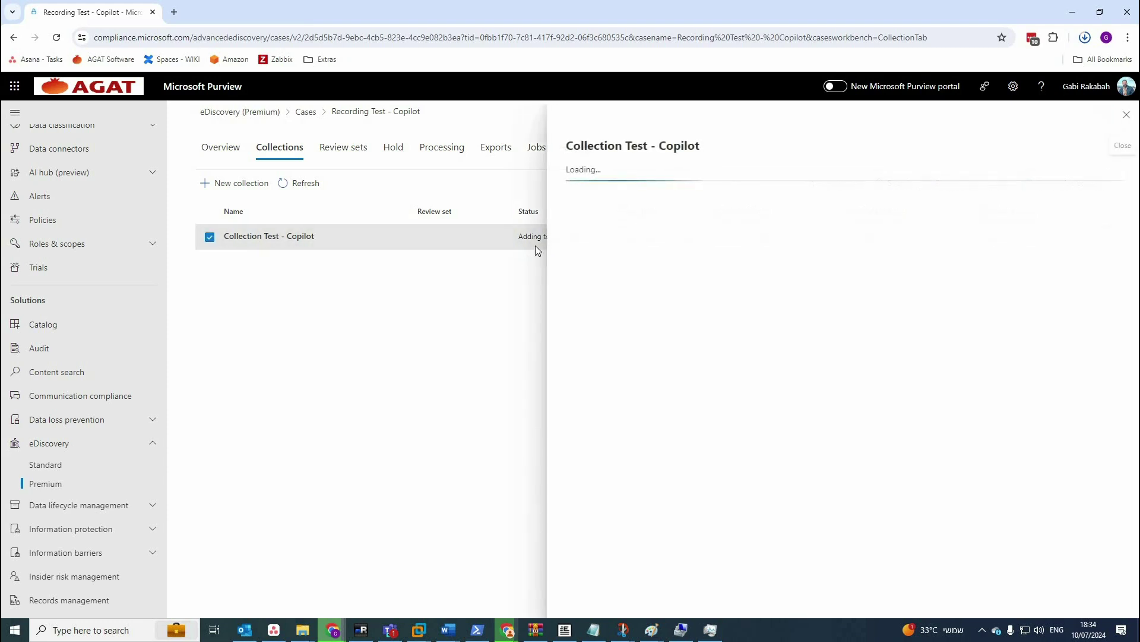
click(490, 378)
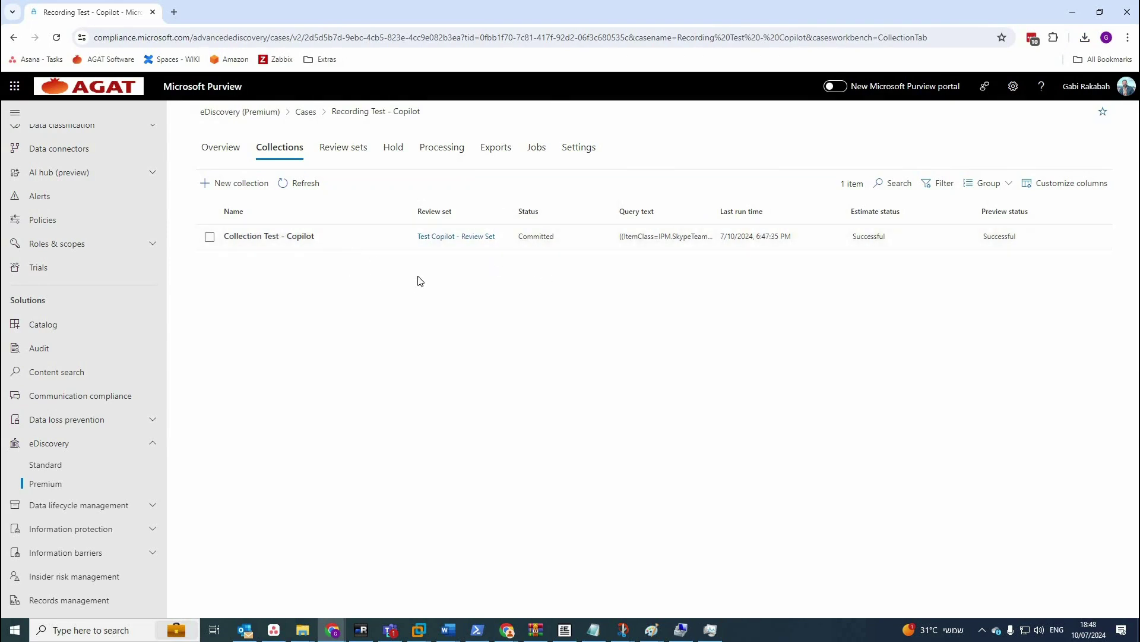
click(420, 241)
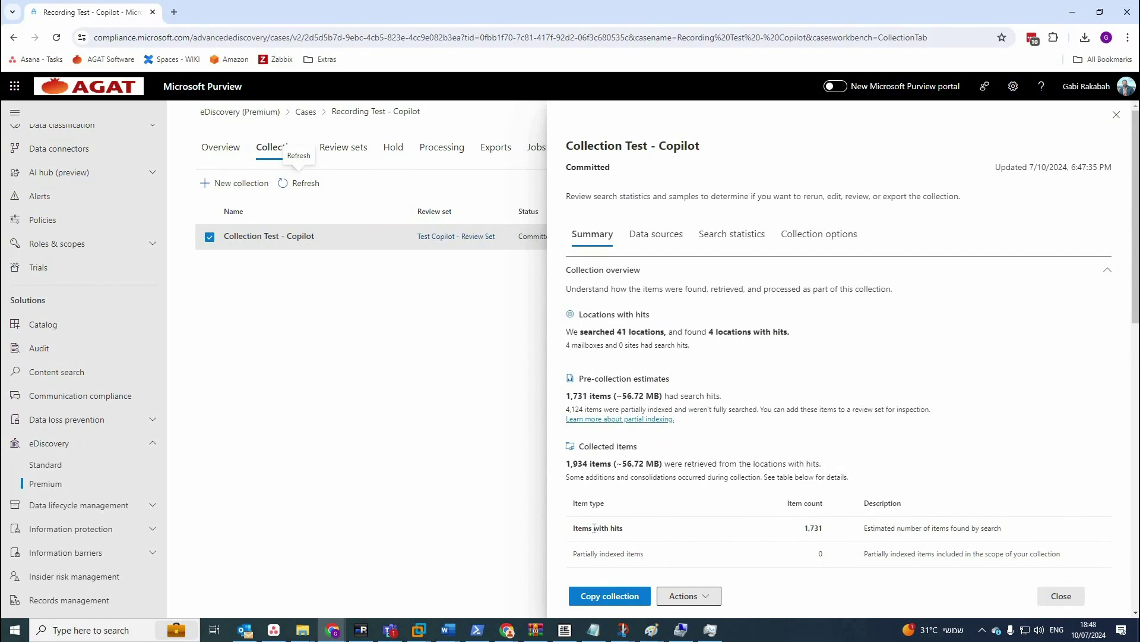
- Start a Copy collection, abandon it, and go to the case's Review sets
click(683, 597)
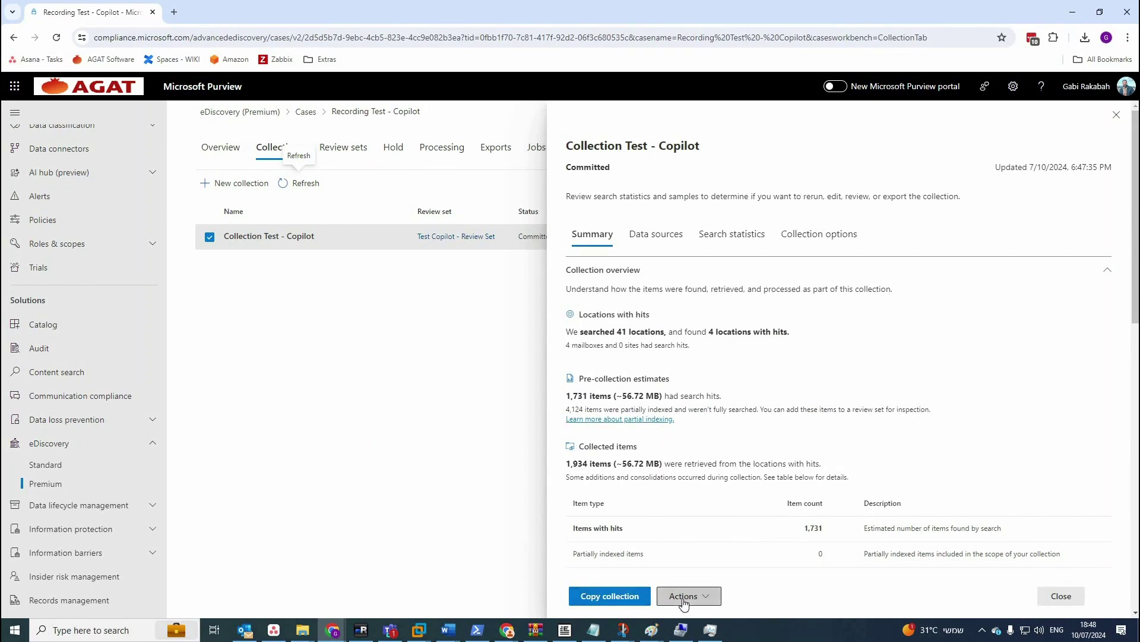
click(612, 596)
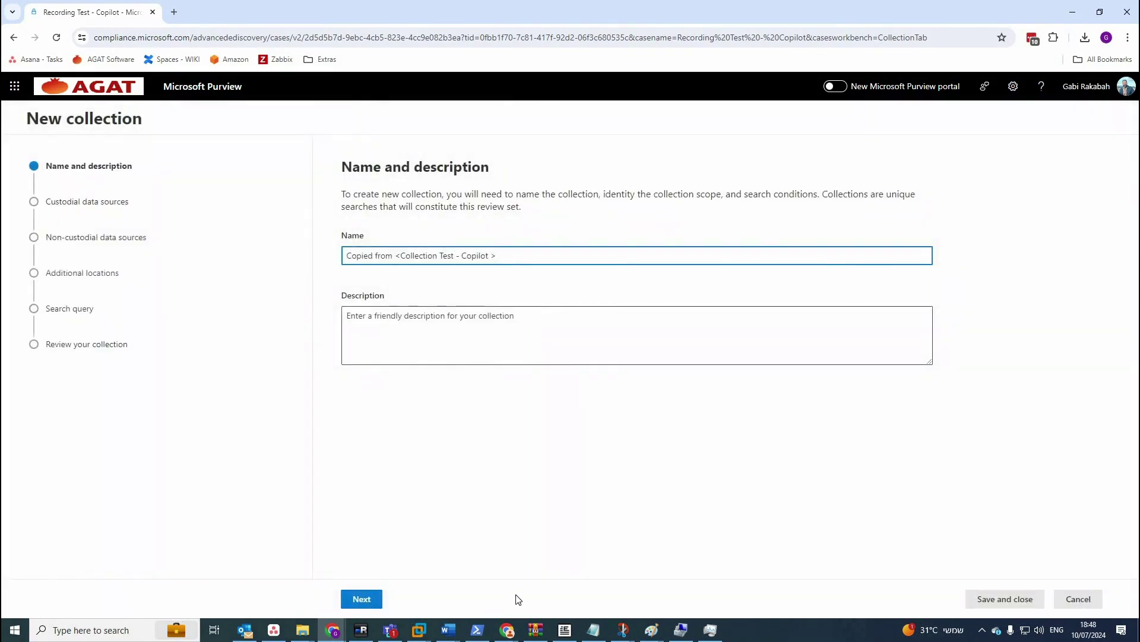
click(1079, 599)
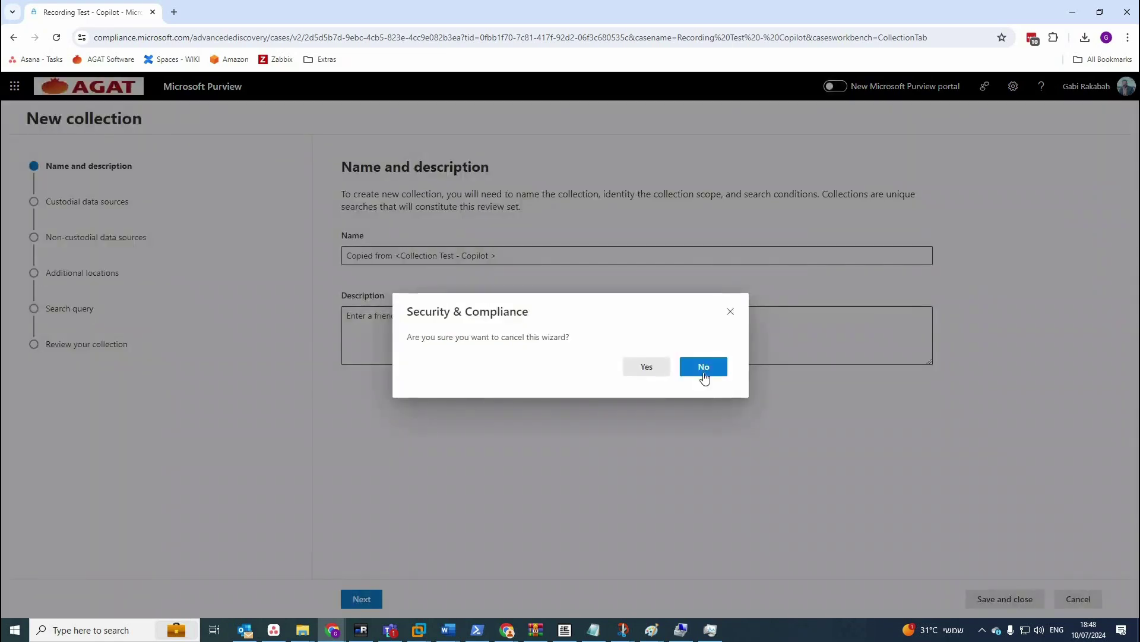
click(703, 367)
click(344, 149)
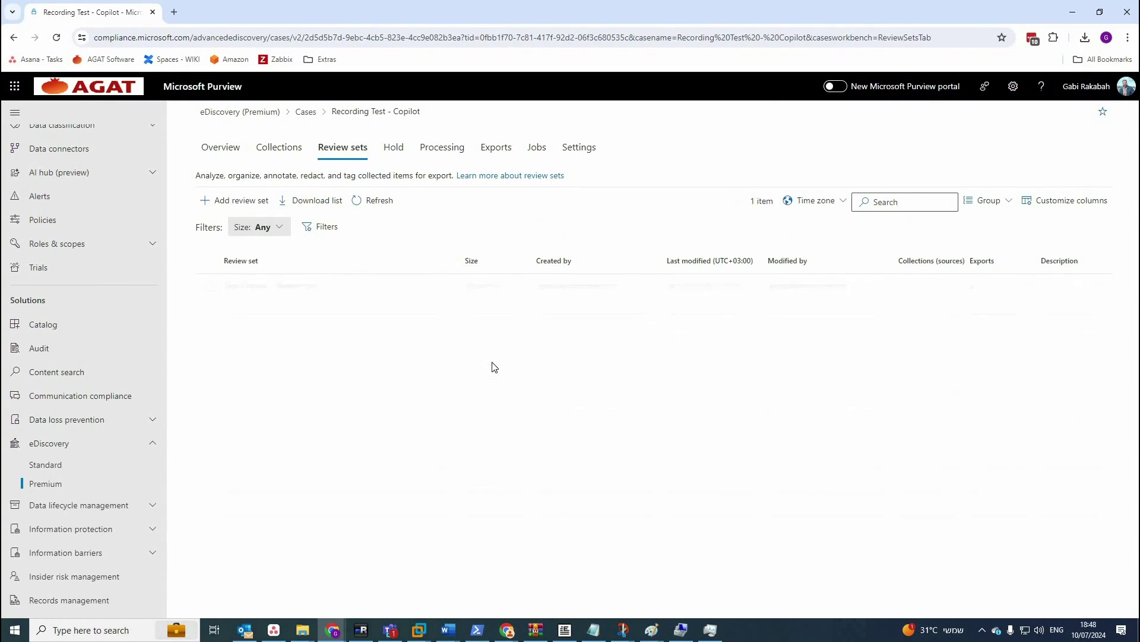
- Open Test Copilot - Review Set and check its 1934 item count
click(300, 285)
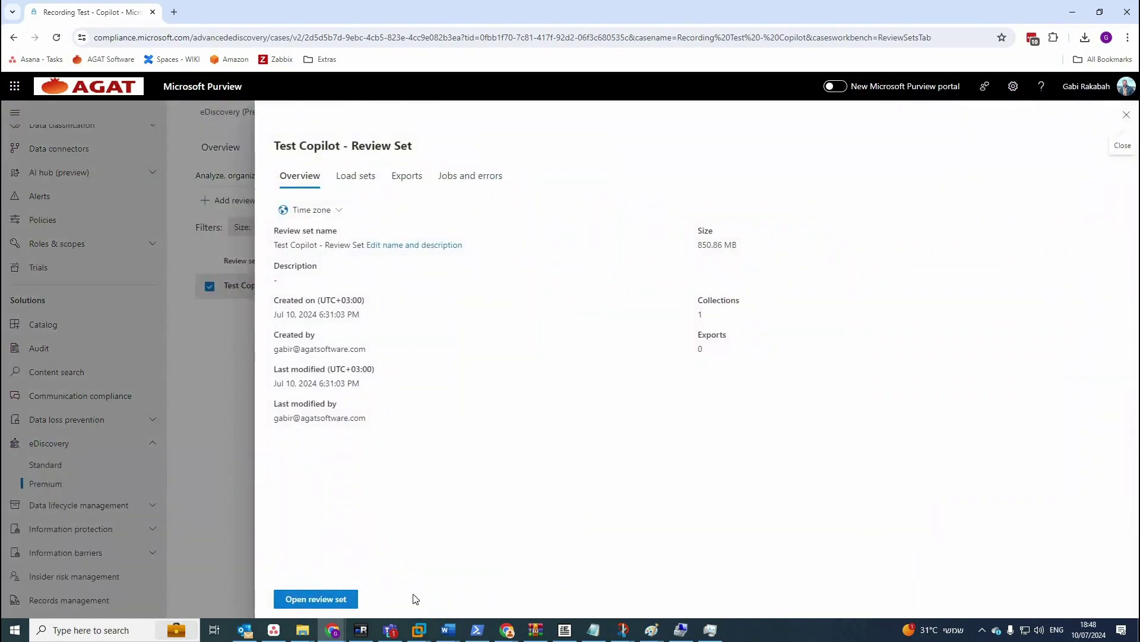
click(341, 599)
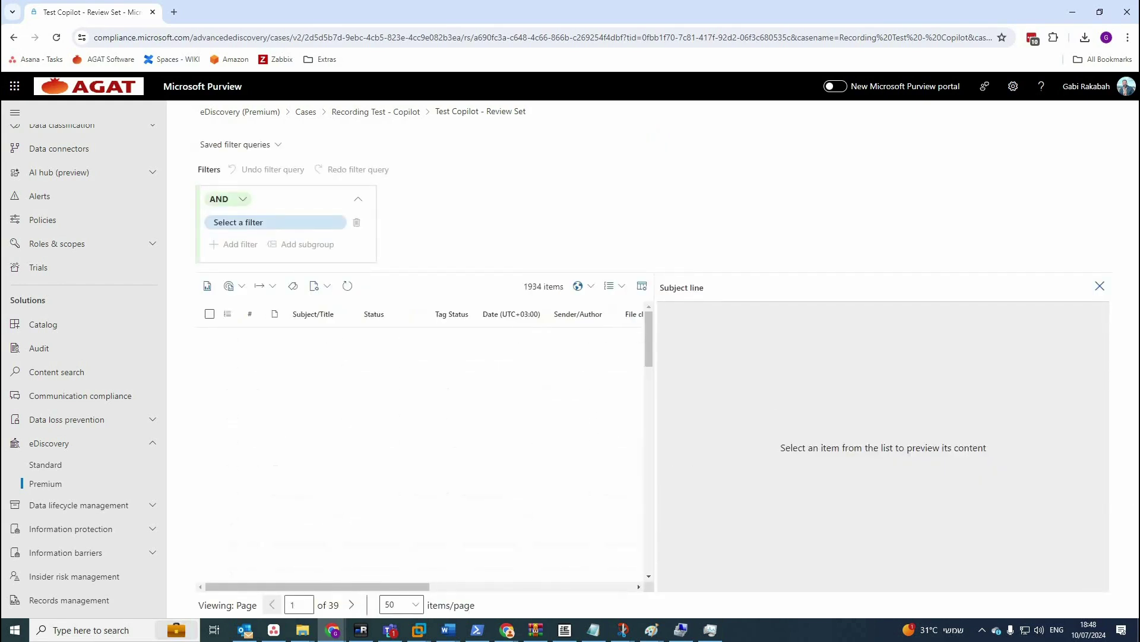
scroll(509, 469, down, 14)
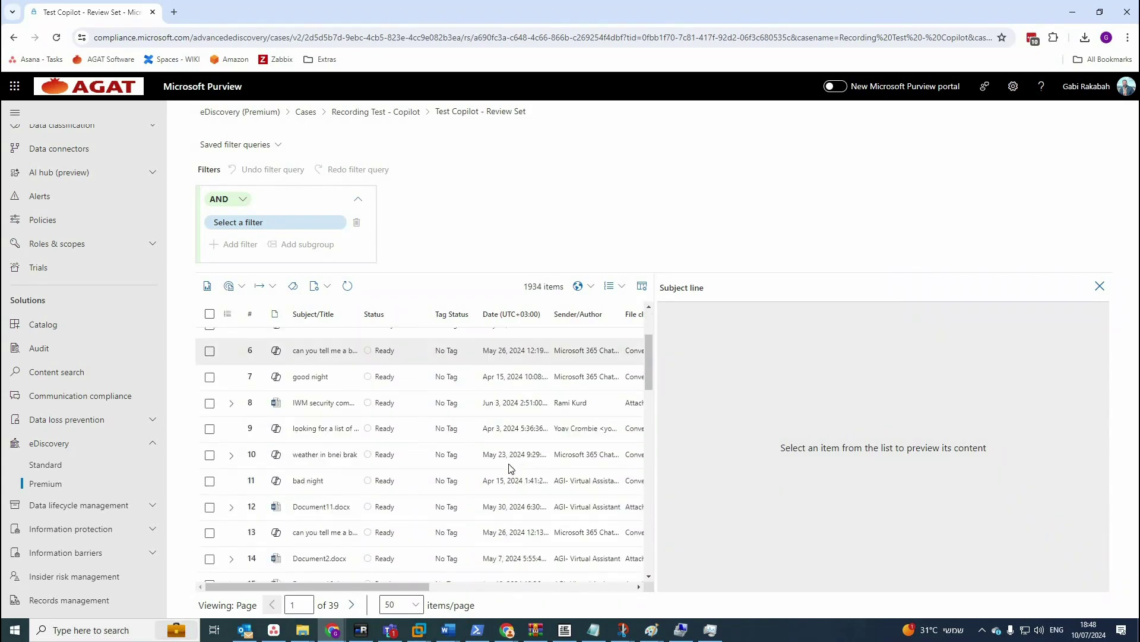
scroll(506, 469, up, 14)
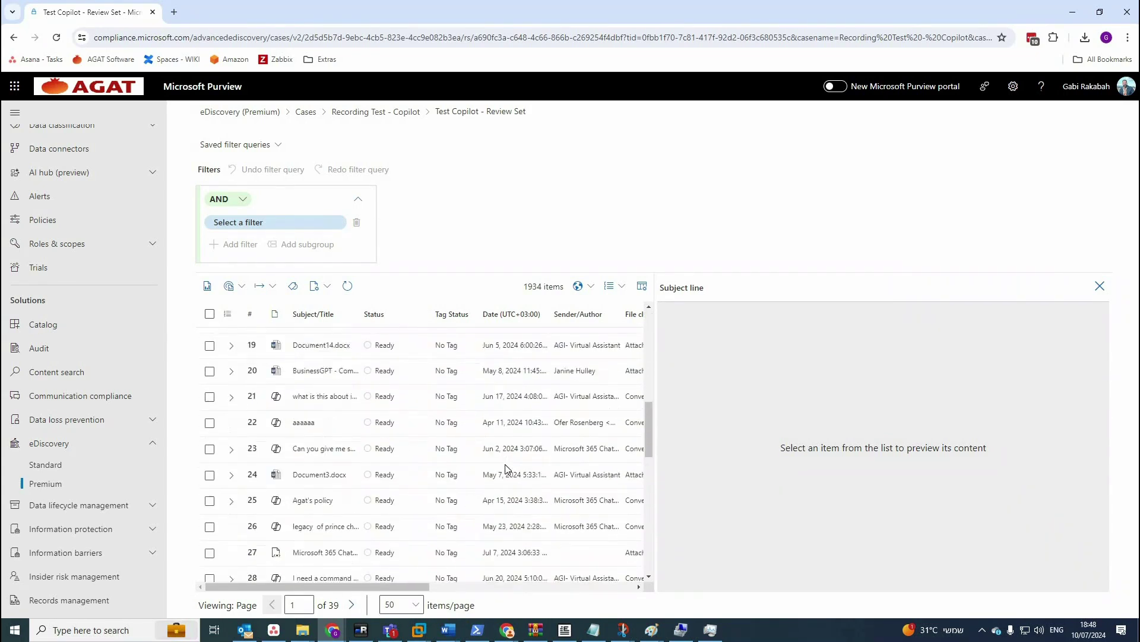
double_click(533, 287)
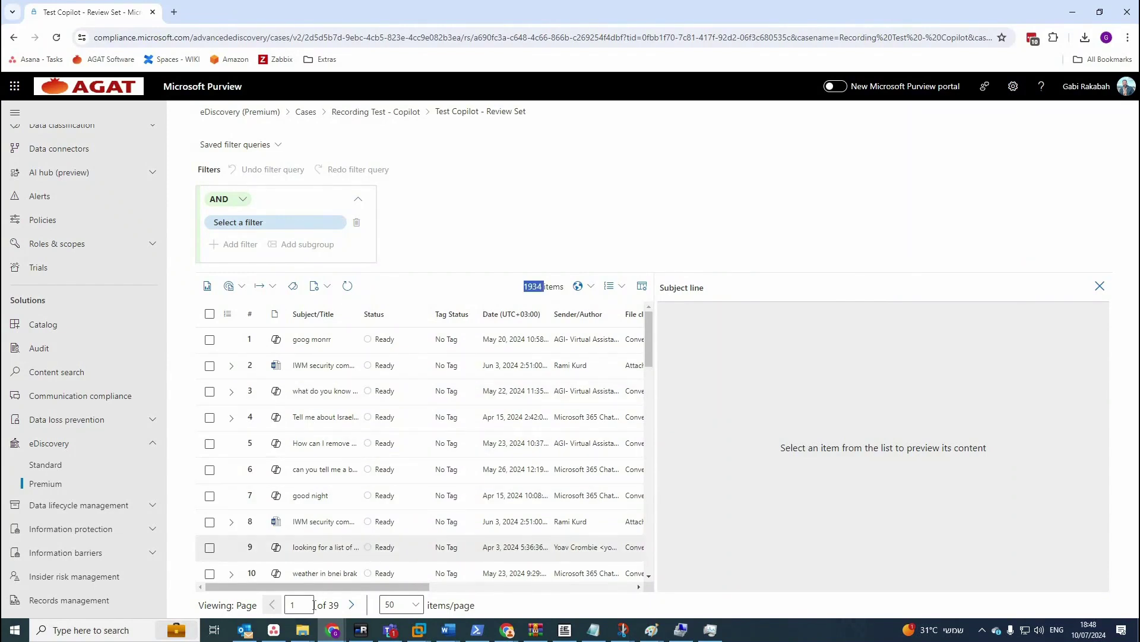
- Preview the goog monrr Copilot conversation in the reading pane and scroll through it
click(432, 363)
click(423, 348)
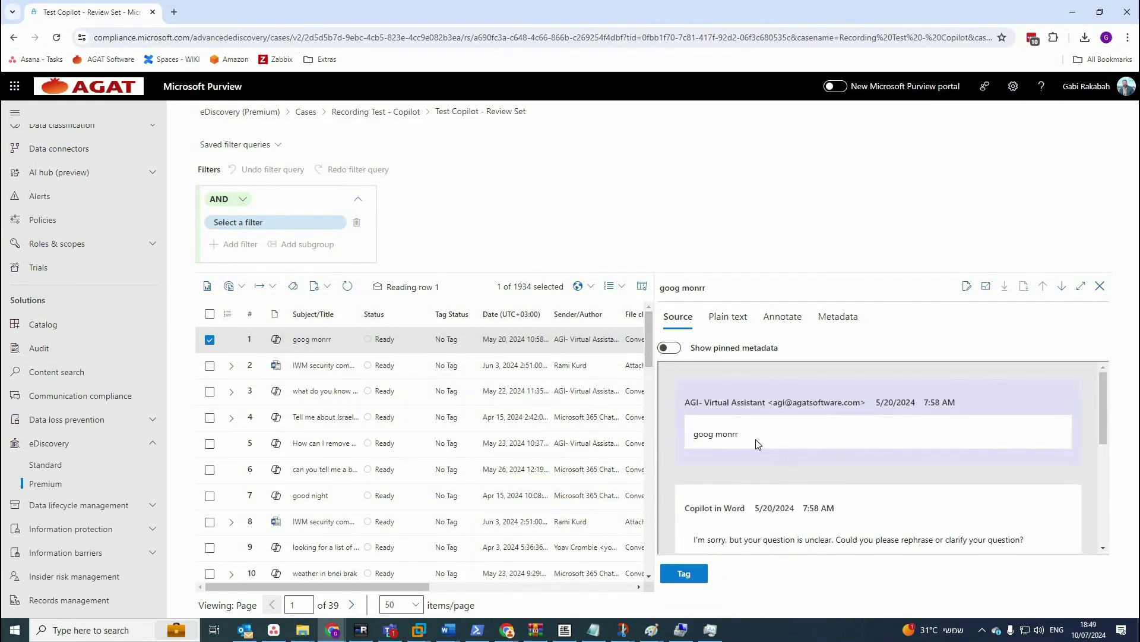
scroll(766, 430, down, 1)
scroll(763, 415, up, 1)
scroll(722, 462, down, 2)
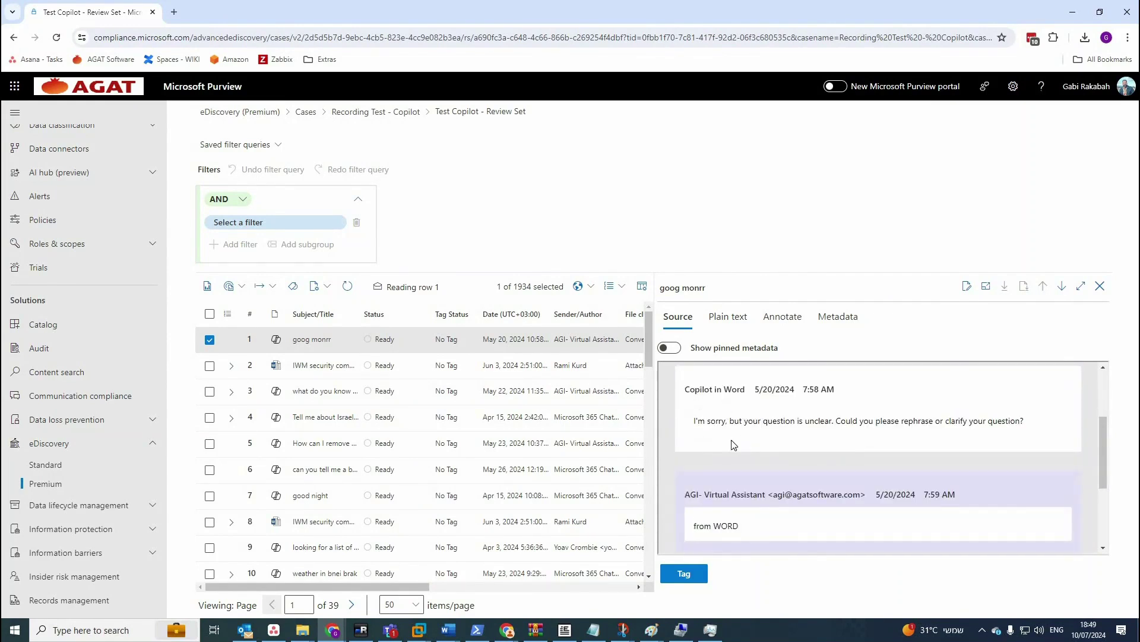
drag(693, 422, 857, 468)
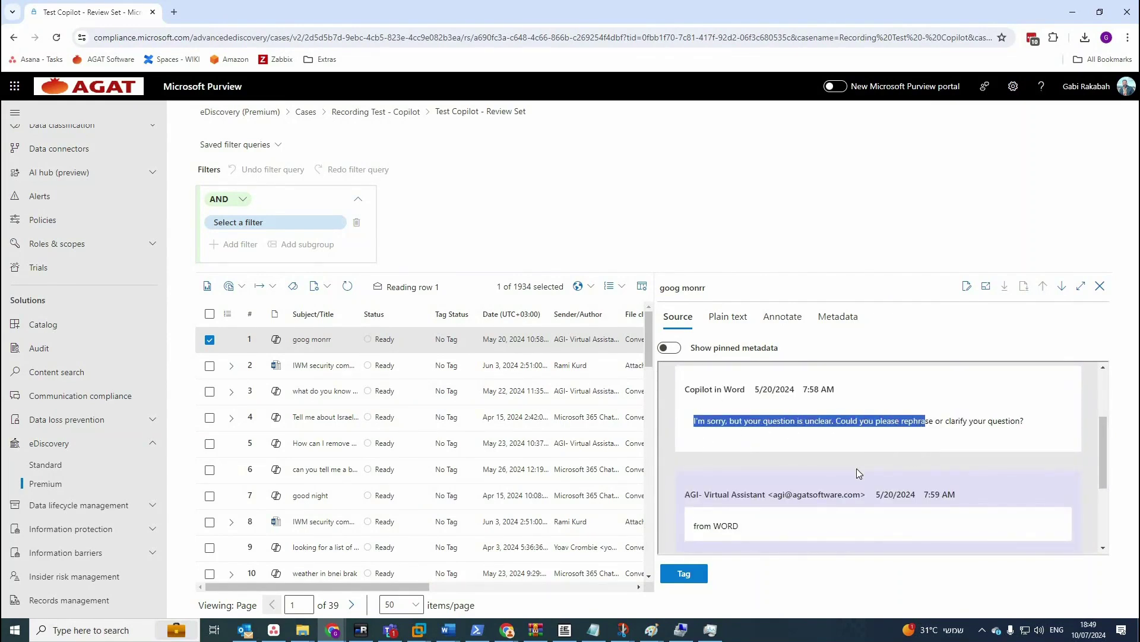
scroll(861, 475, down, 2)
scroll(861, 478, up, 3)
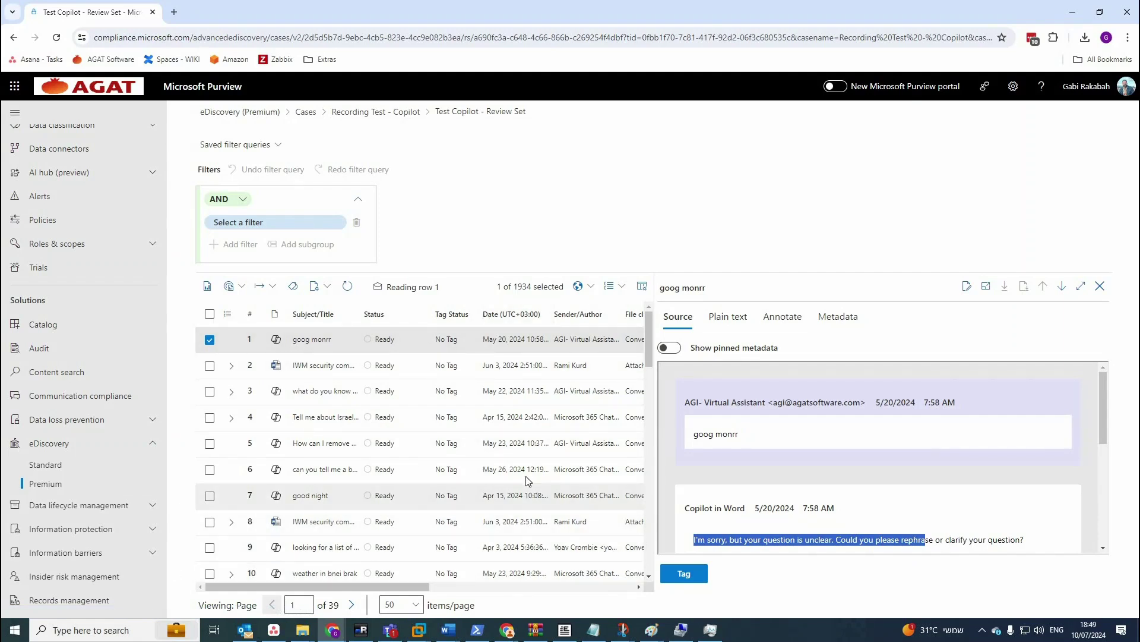
scroll(517, 484, down, 6)
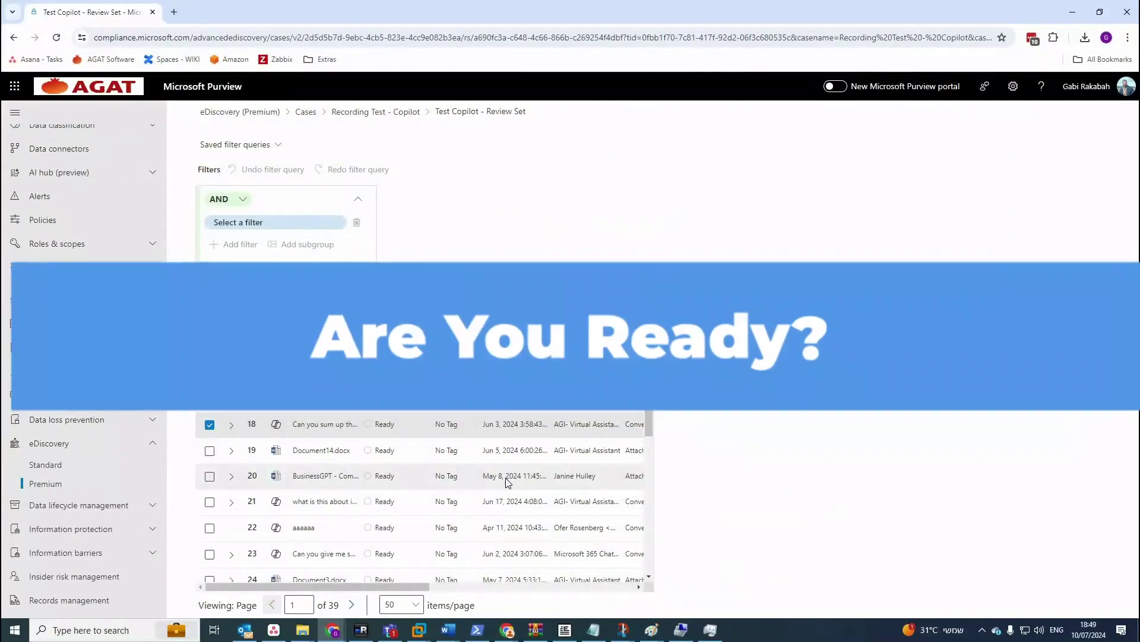
scroll(504, 476, up, 6)
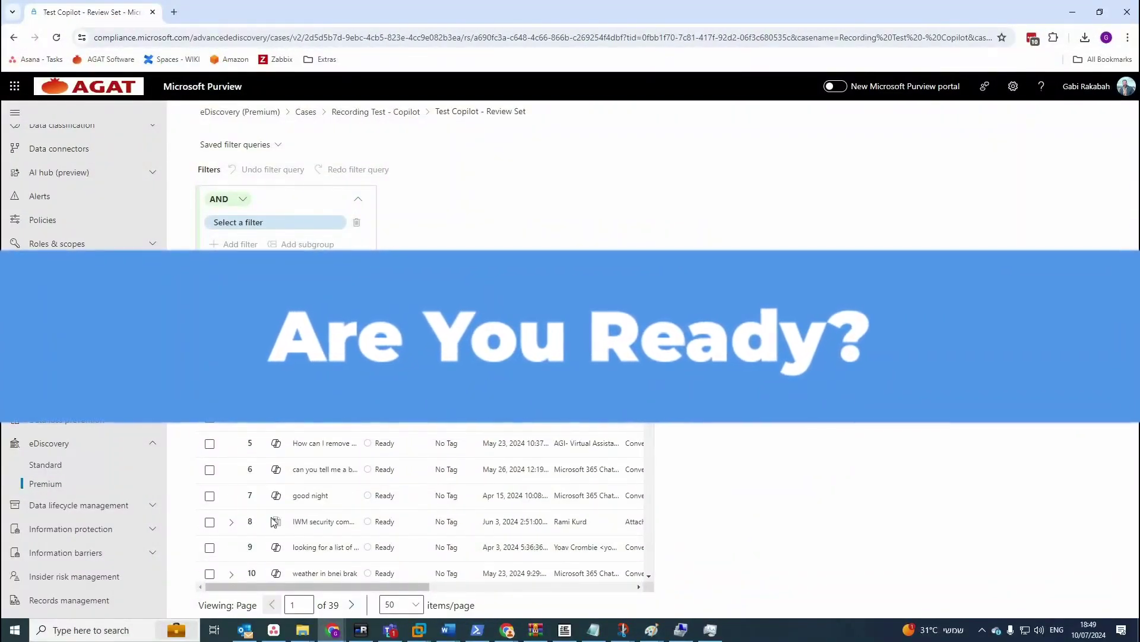